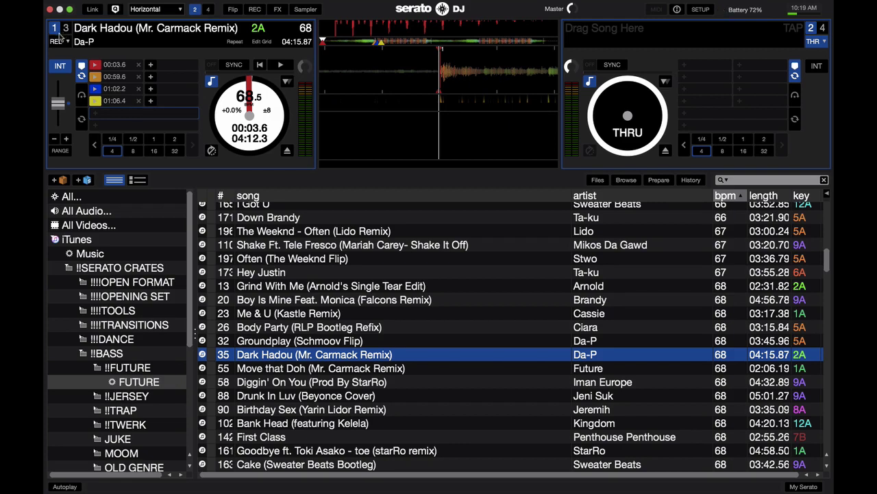
# Step: Switch the layout to four decks and back to two decks
pyautogui.click(208, 10)
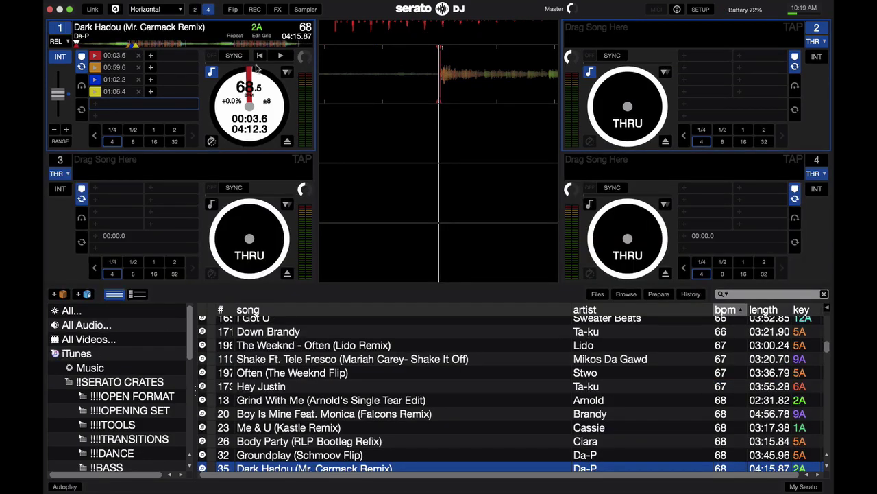
pyautogui.click(196, 10)
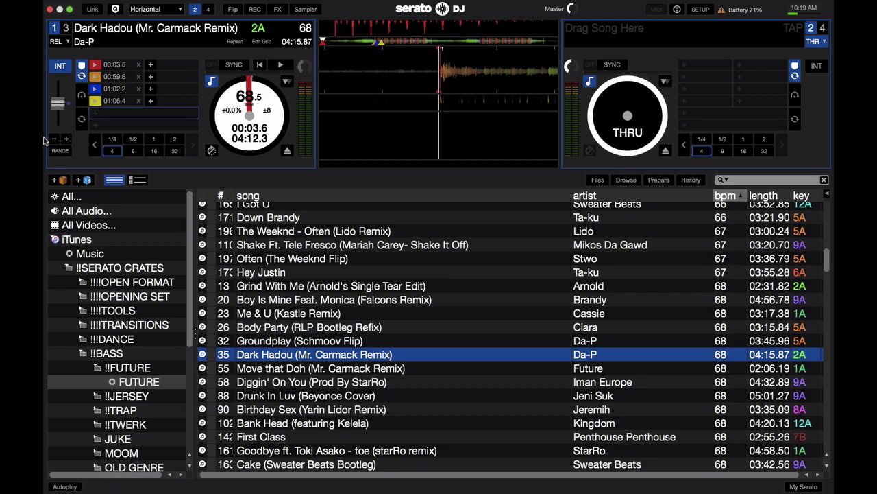
# Step: Switch deck 1 to Absolute control mode and return it to Relative
pyautogui.click(68, 43)
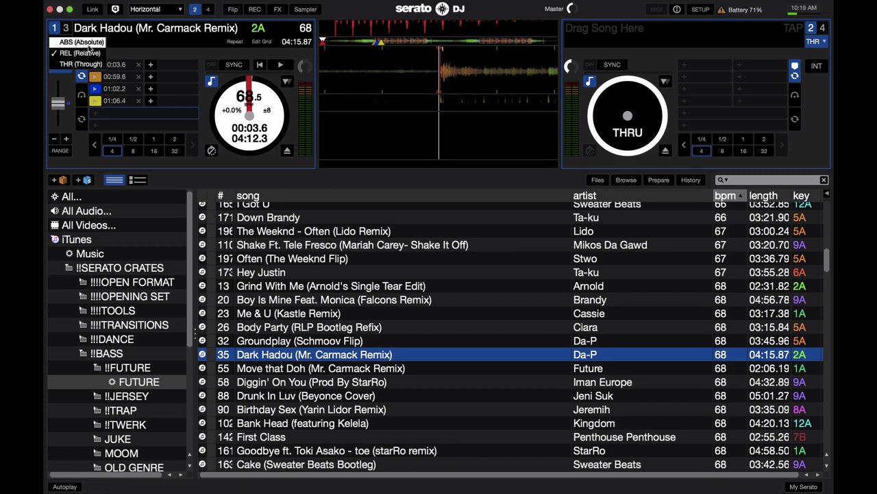
pyautogui.click(89, 45)
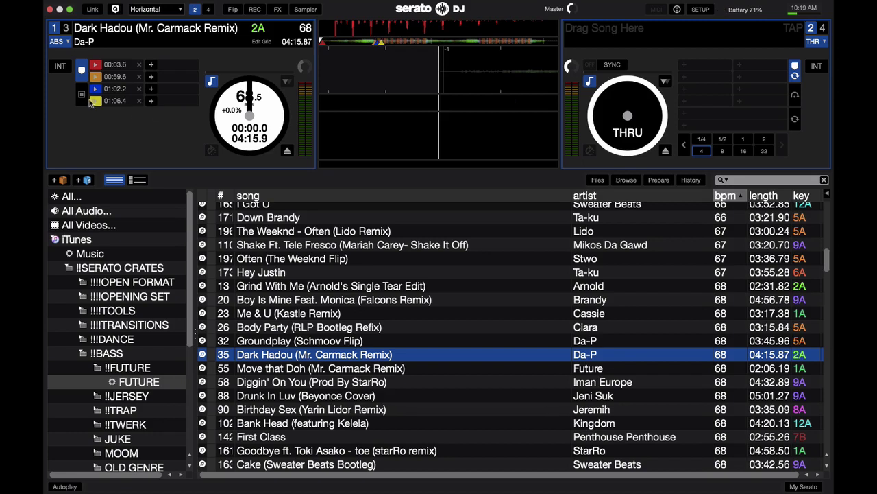
pyautogui.click(63, 41)
pyautogui.click(78, 52)
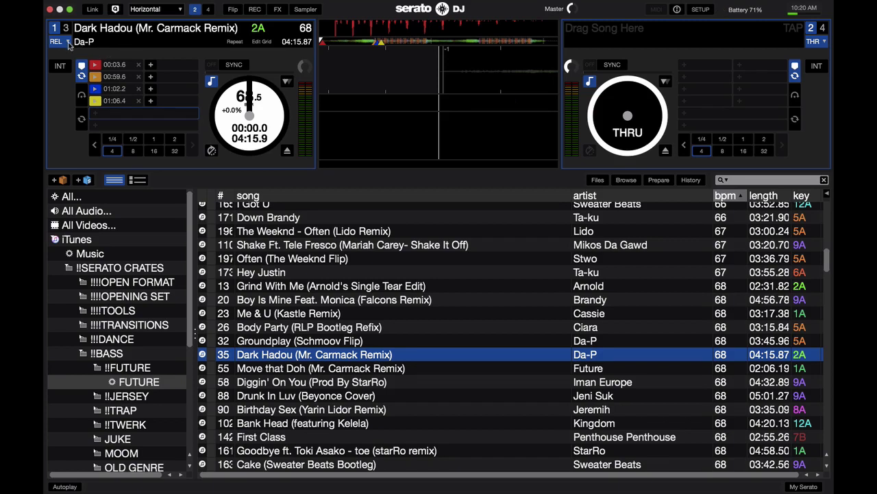
# Step: Change deck 1 to Absolute and Relative mode once more, finishing in Internal mode
pyautogui.click(69, 43)
pyautogui.click(70, 43)
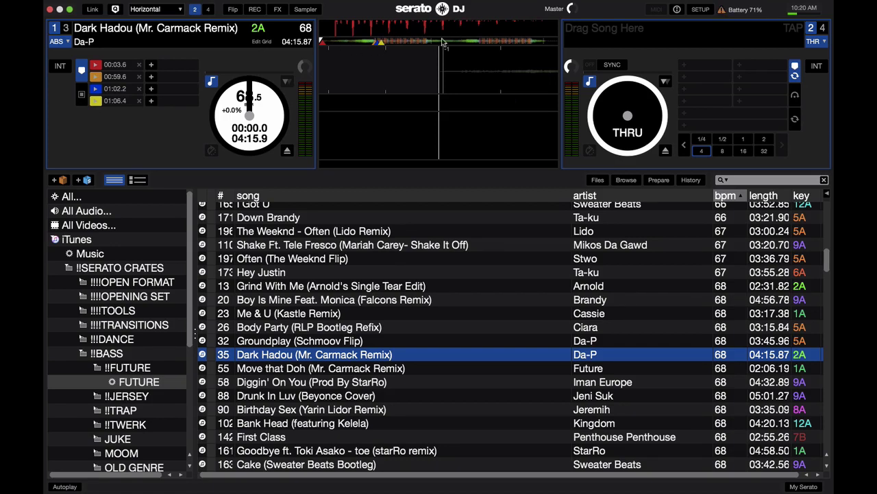
pyautogui.click(58, 42)
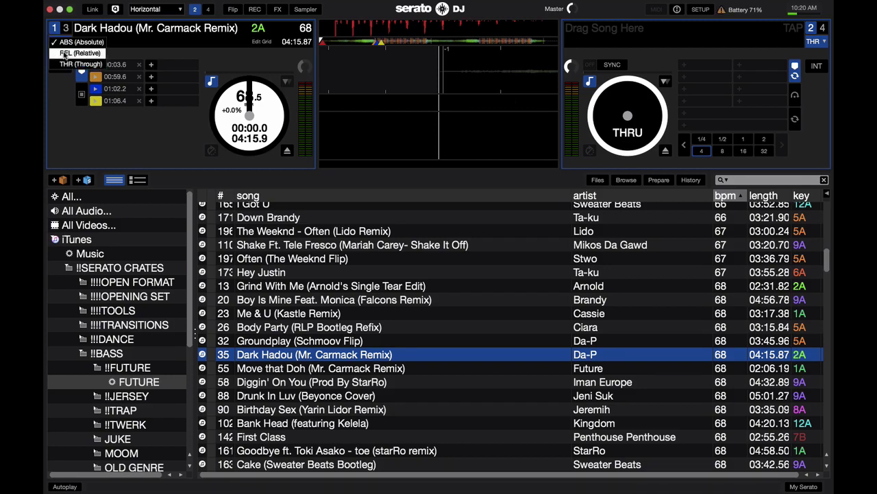
pyautogui.click(64, 54)
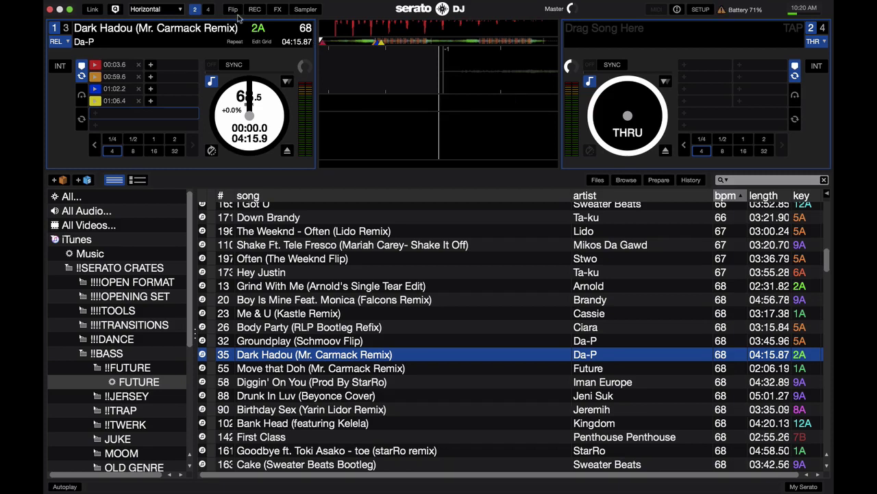
pyautogui.click(61, 67)
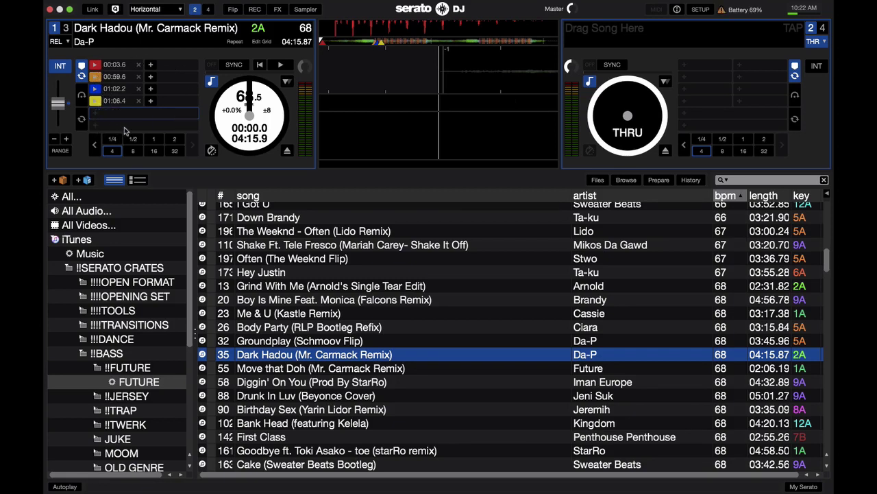
# Step: Look through deck 1's full list of saved loop slots and return to the combined cue and loop view
pyautogui.click(82, 119)
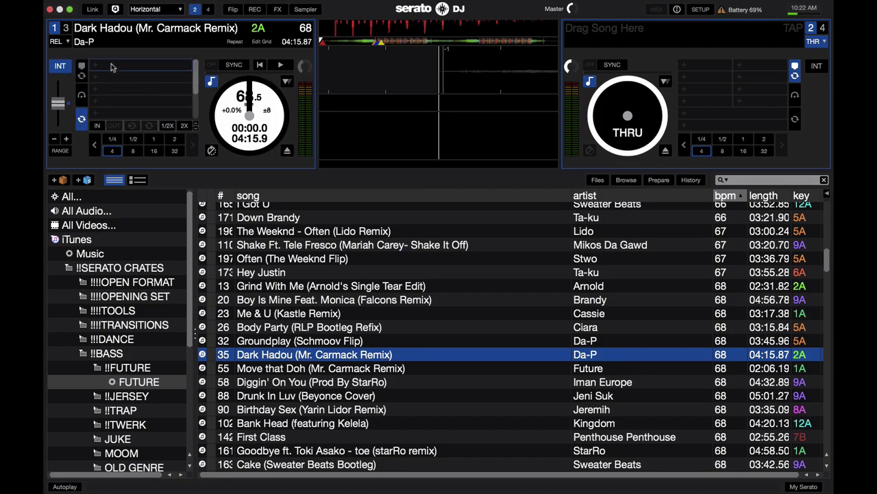
pyautogui.moveTo(196, 81)
pyautogui.mouseDown()
pyautogui.moveTo(192, 108)
pyautogui.moveTo(194, 71)
pyautogui.mouseUp()
pyautogui.click(83, 75)
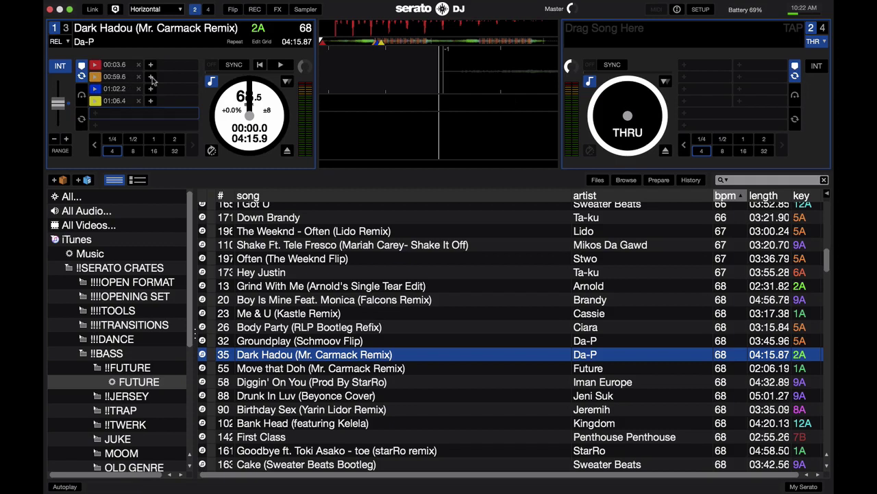
pyautogui.click(82, 120)
pyautogui.moveTo(196, 88)
pyautogui.mouseDown()
pyautogui.moveTo(195, 120)
pyautogui.moveTo(197, 95)
pyautogui.mouseUp()
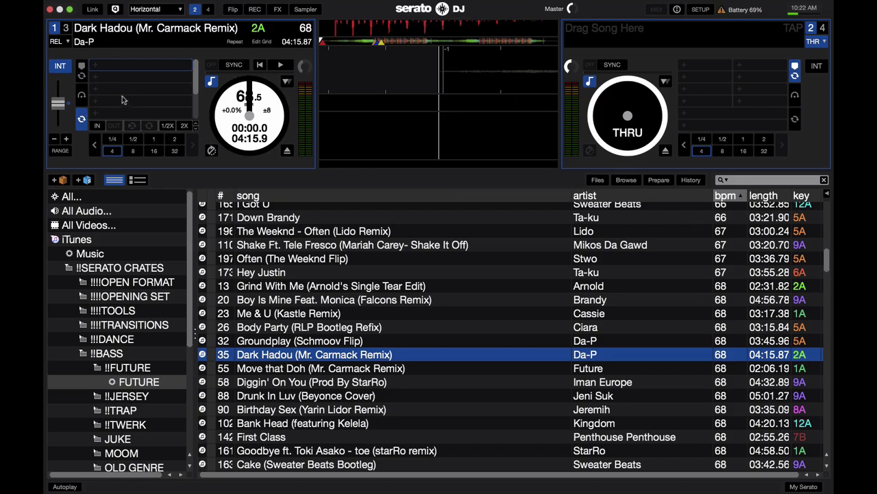
pyautogui.scroll(-3, 135, 93)
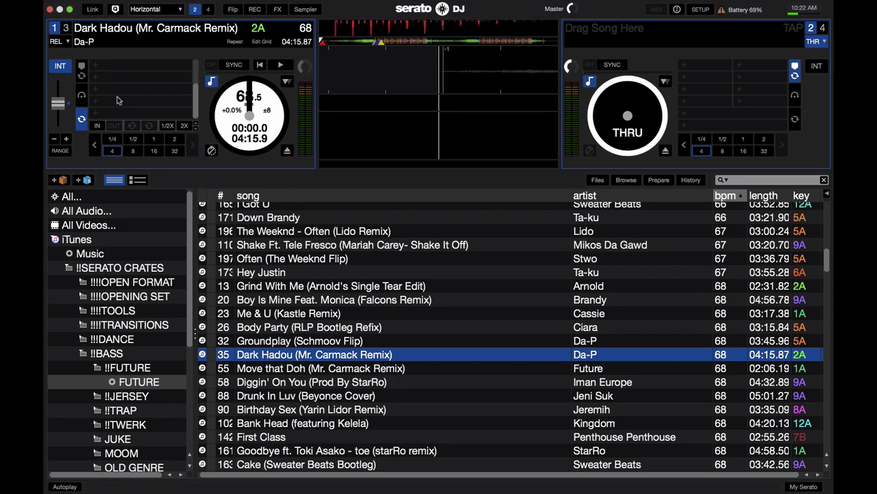
pyautogui.click(82, 65)
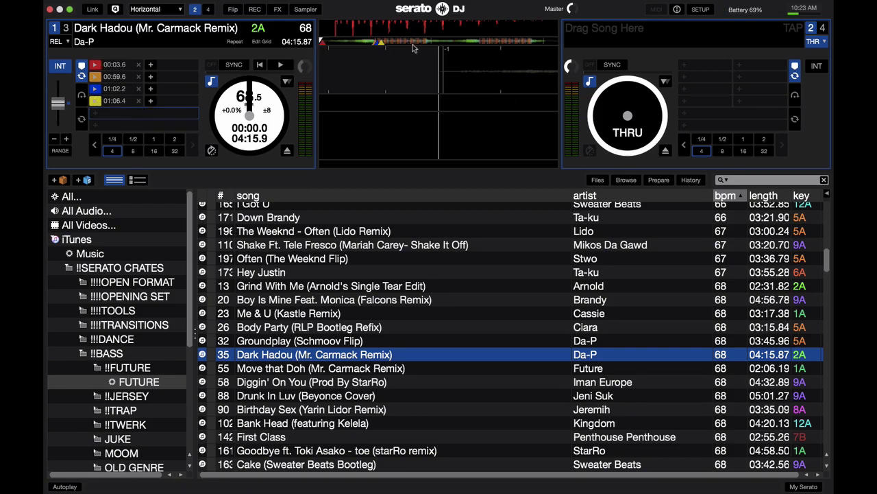
# Step: Trigger deck 1's four cue points in order, ending on the one at 01:06.4
pyautogui.press('1')
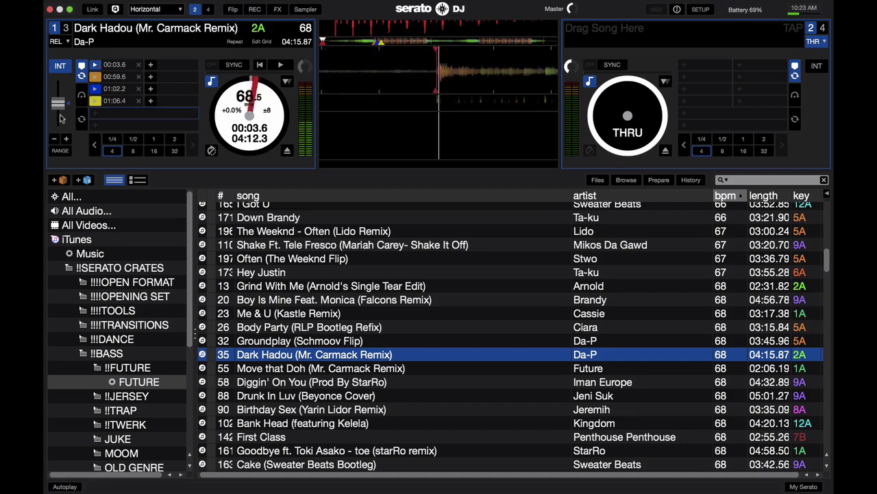
pyautogui.press('2')
pyautogui.press('3')
pyautogui.press('4')
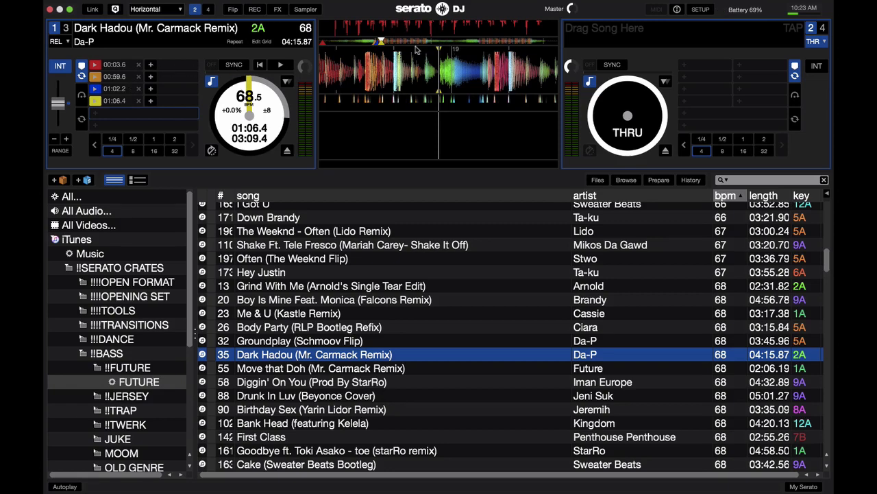
# Step: Add a fifth cue point at 02:09.1 in deck 1's track and delete it
pyautogui.click(441, 44)
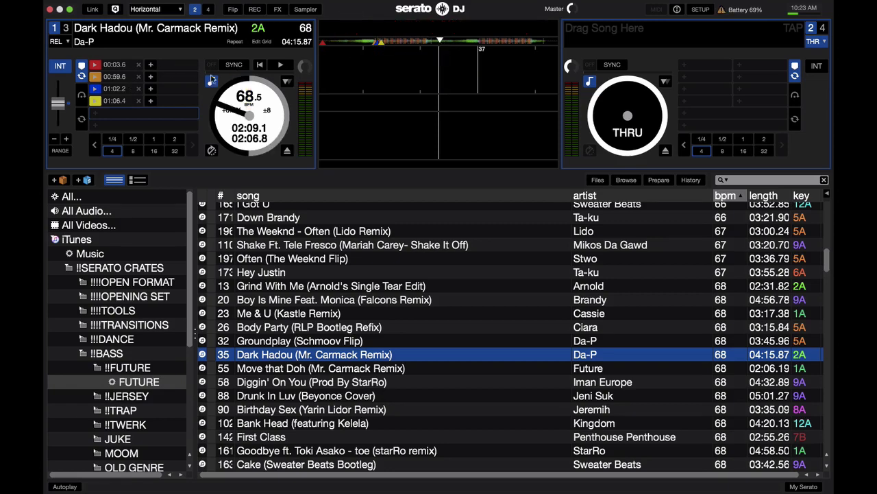
pyautogui.click(150, 65)
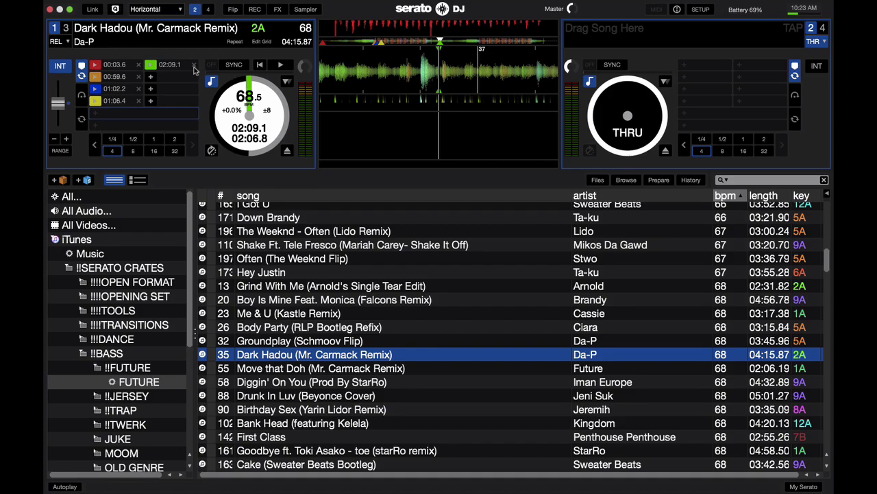
pyautogui.click(194, 65)
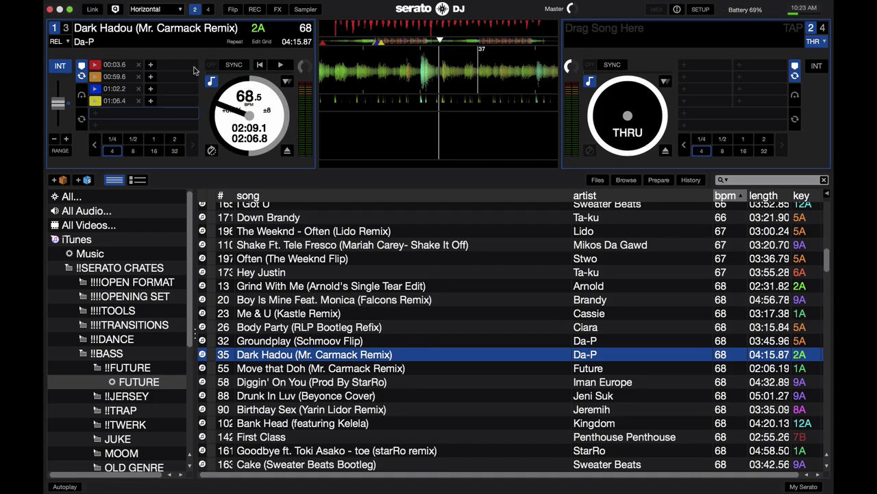
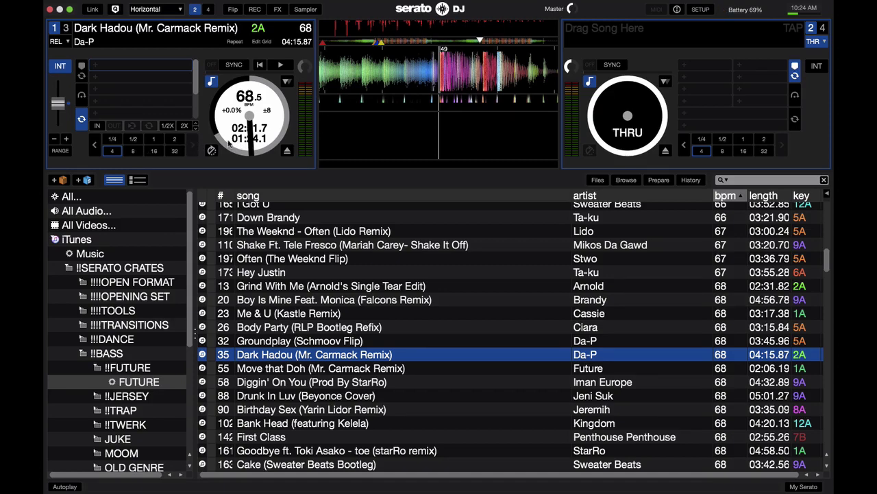
# Step: Activate a 16-beat auto loop at 02:51.7 on deck 1, play part of it and return to its start
pyautogui.click(154, 151)
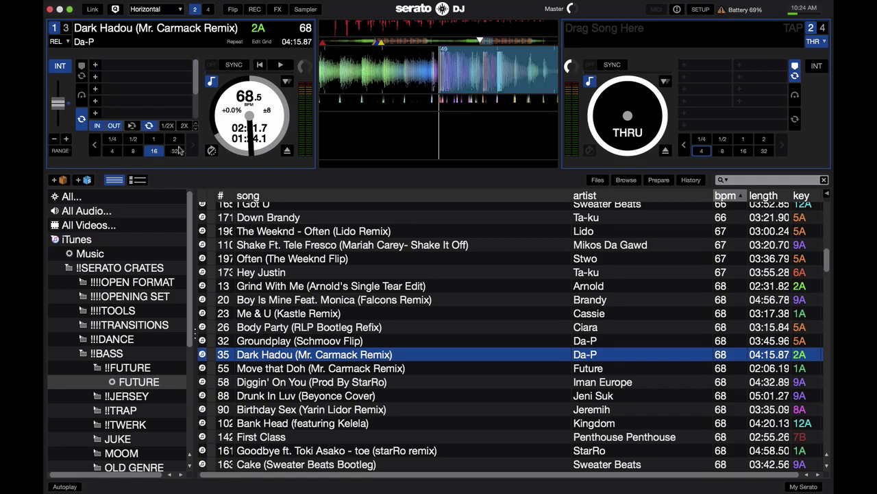
pyautogui.click(490, 42)
pyautogui.press('space')
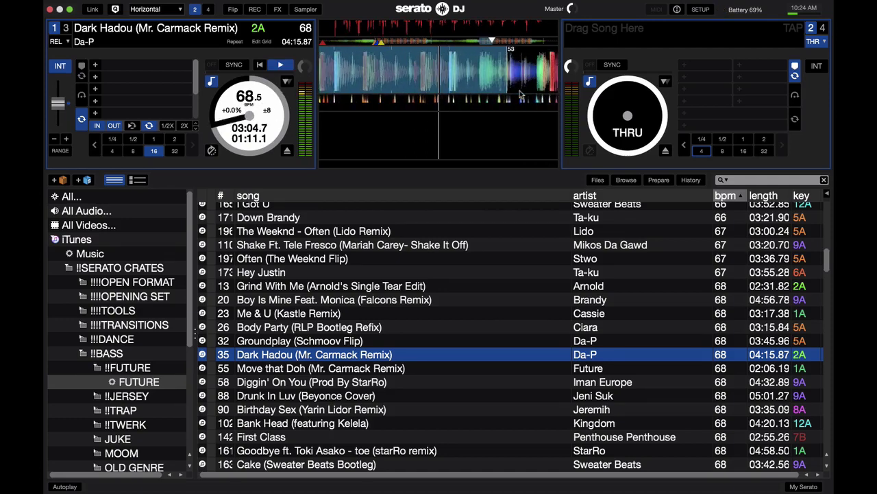
pyautogui.press('space')
pyautogui.click(482, 41)
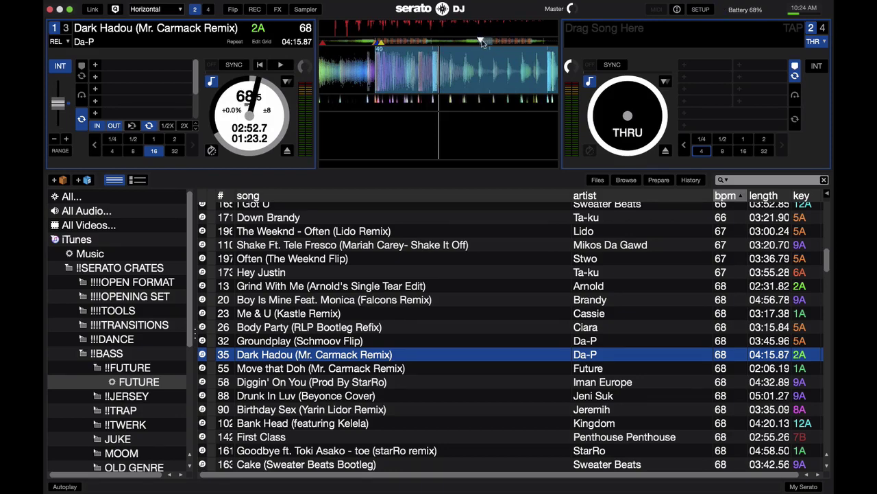
pyautogui.moveTo(485, 72); pyautogui.dragTo(547, 71)
# Step: Cycle deck 1's auto loop length through 4, 8, 16 and 32 beats, finishing at 16 beats
pyautogui.click(133, 151)
pyautogui.click(115, 152)
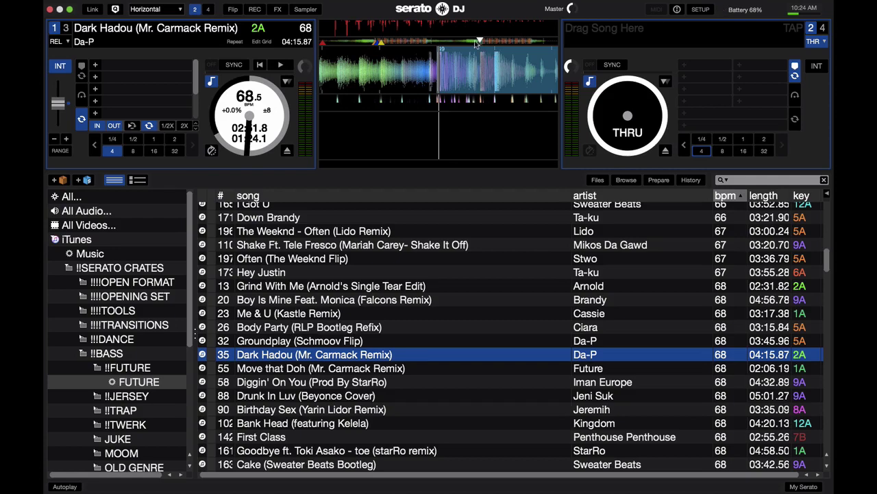
pyautogui.click(133, 151)
pyautogui.click(154, 150)
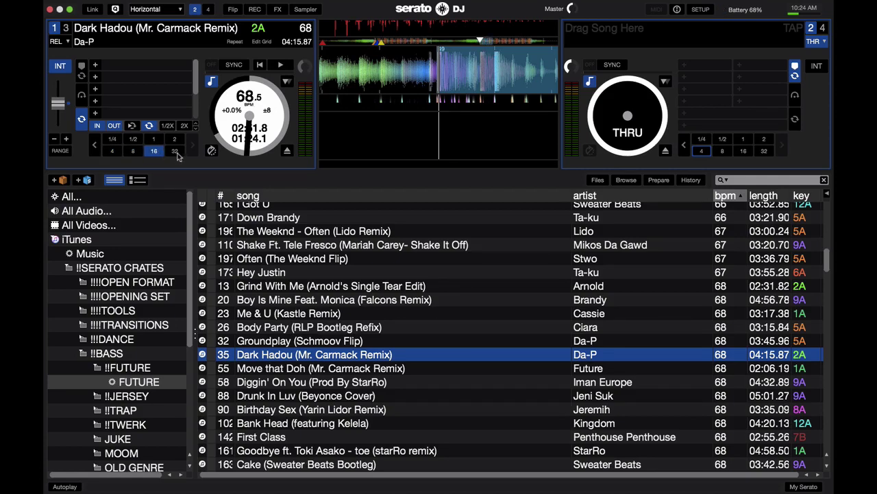
pyautogui.click(176, 152)
pyautogui.click(154, 151)
pyautogui.click(133, 151)
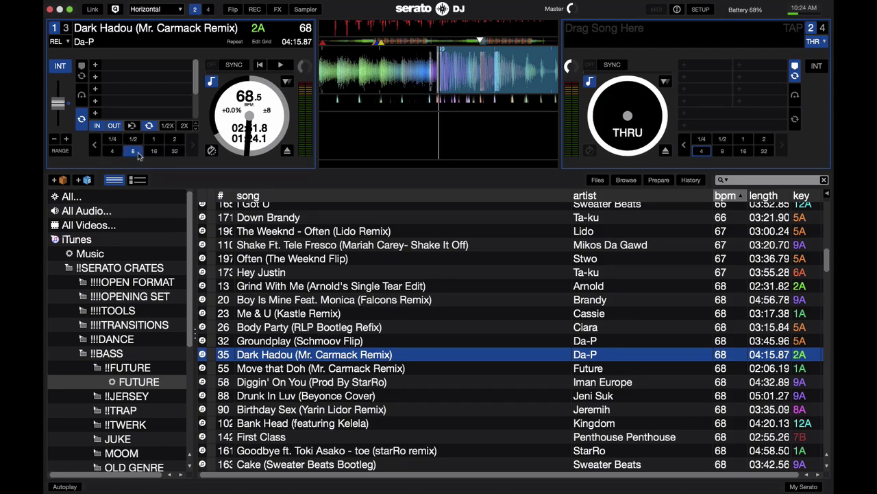
pyautogui.click(113, 152)
pyautogui.click(155, 151)
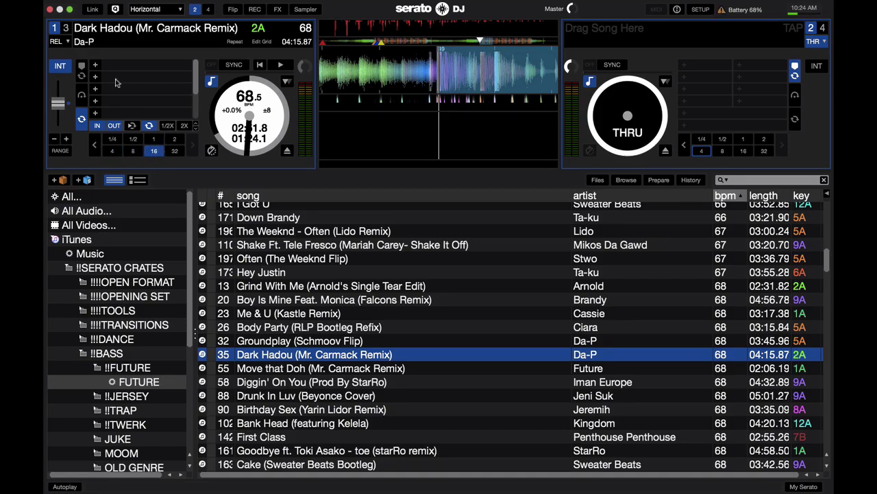
# Step: Save the active loop in deck 1's first loop slot and delete it from the combined cue and loop view
pyautogui.click(97, 66)
pyautogui.click(82, 67)
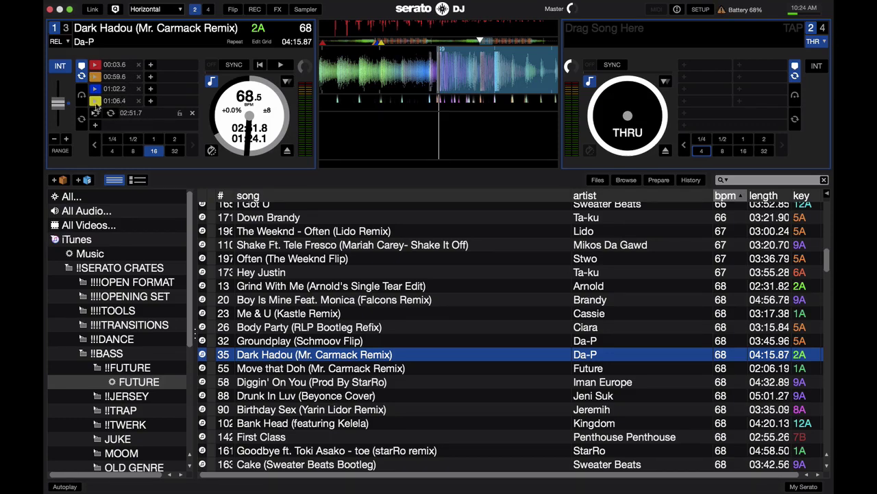
pyautogui.click(193, 113)
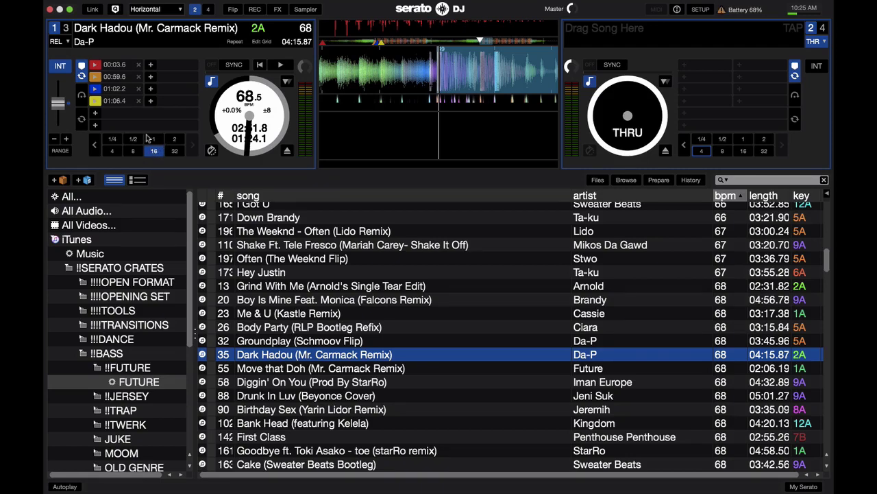
# Step: Enable Show Beat Jump Controls in the DJ preferences and return to the deck view
pyautogui.click(699, 10)
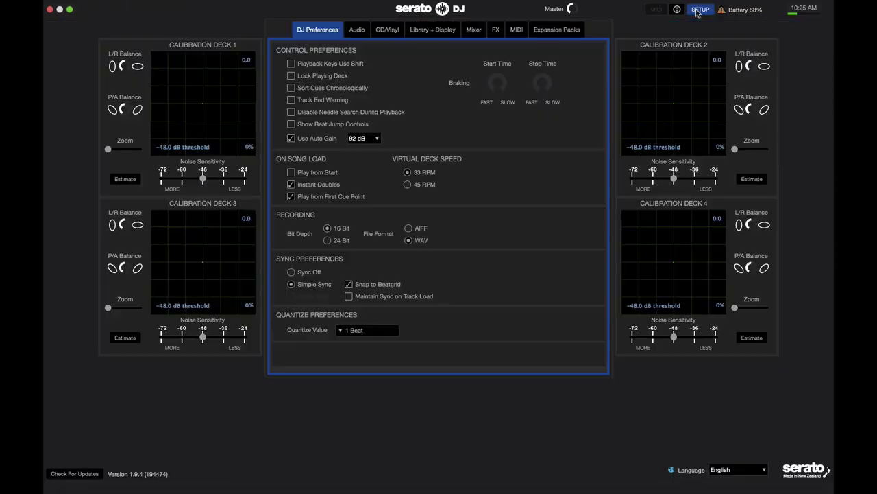
pyautogui.click(292, 124)
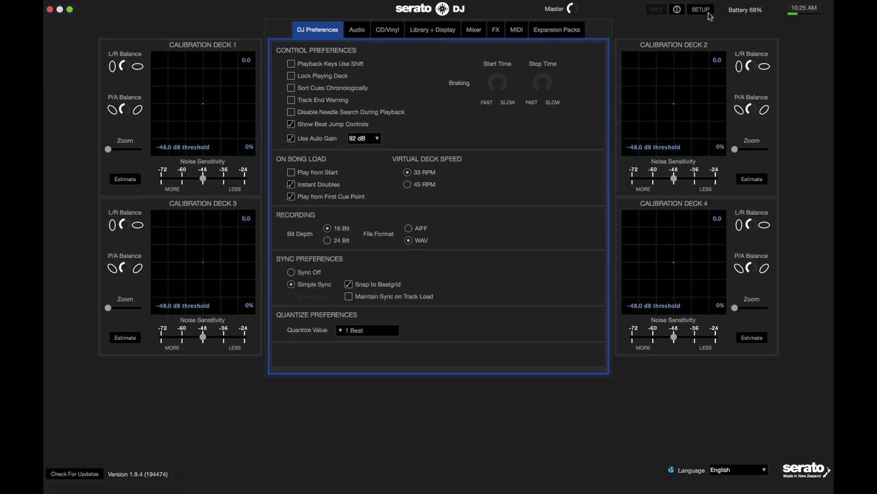
pyautogui.click(699, 10)
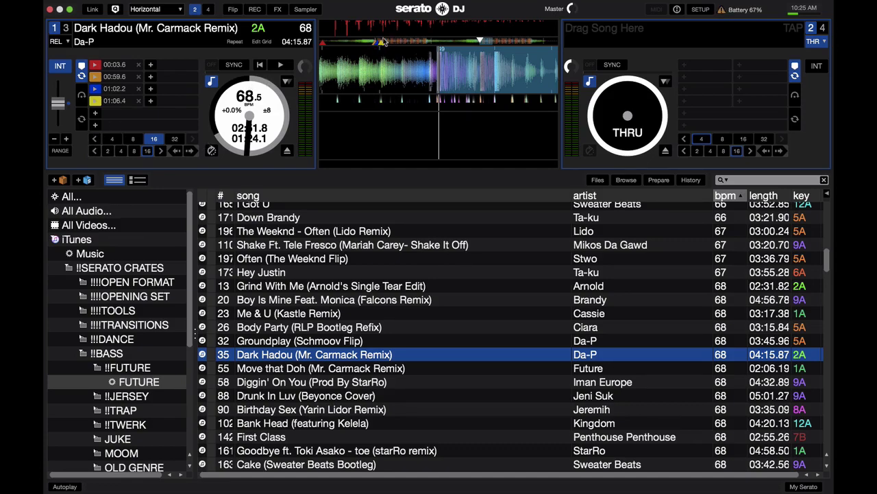
# Step: Play deck 1 from about 01:58.5, try 16-beat jumps during playback and stop the track
pyautogui.click(430, 43)
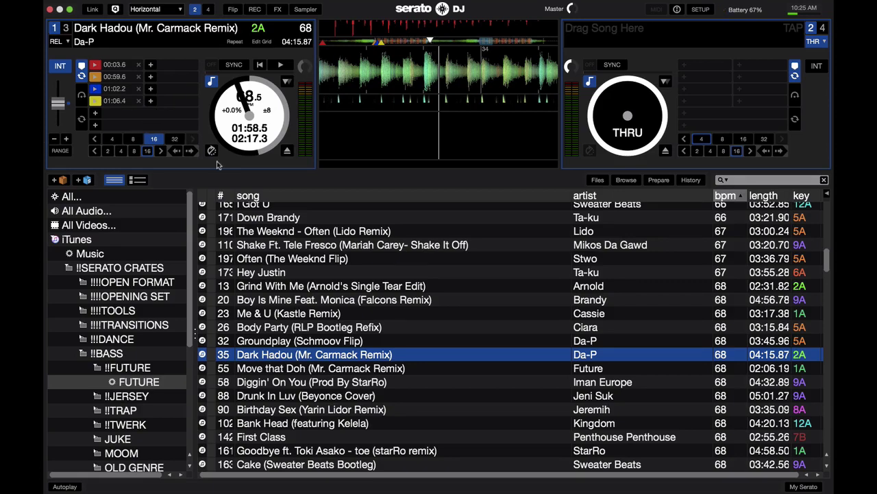
pyautogui.press('space')
pyautogui.click(178, 152)
pyautogui.click(178, 151)
pyautogui.press('space')
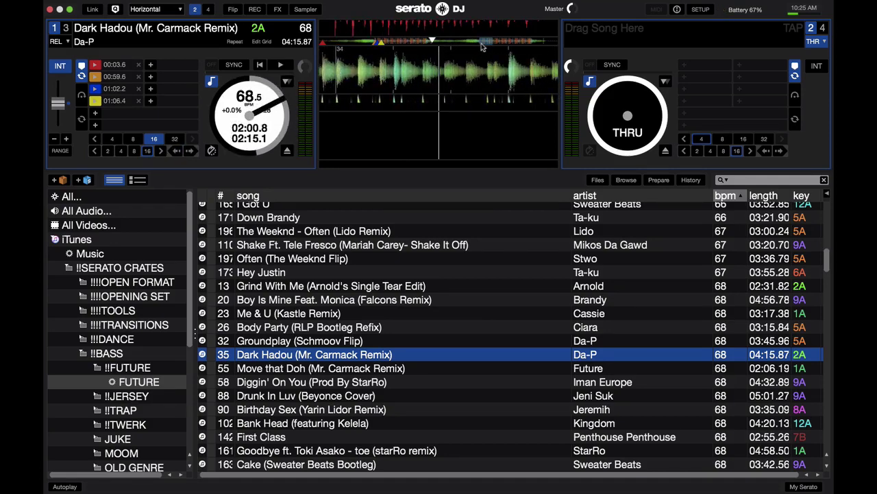
# Step: Select a beat jump size of 16 and move deck 1's playhead to about 00:56.9
pyautogui.click(148, 152)
pyautogui.click(372, 43)
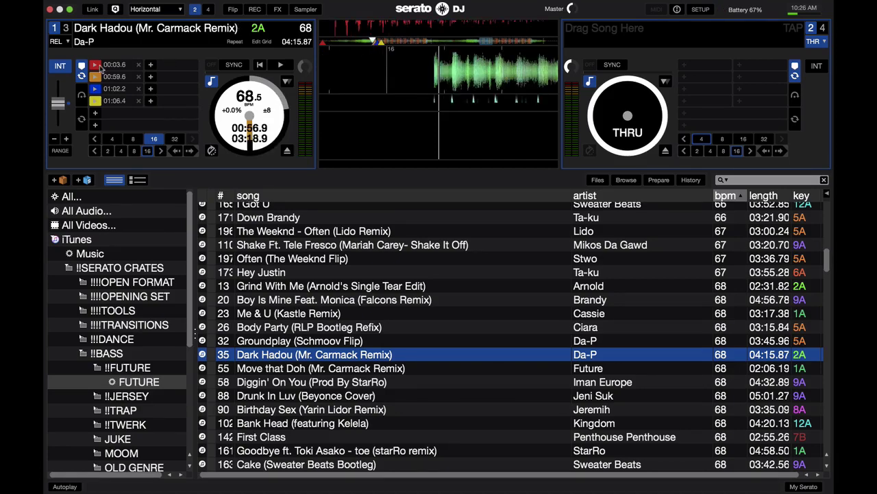
# Step: View deck 1's Flip slots, return to the cue and loop slots, and show the Flip controls
pyautogui.click(82, 95)
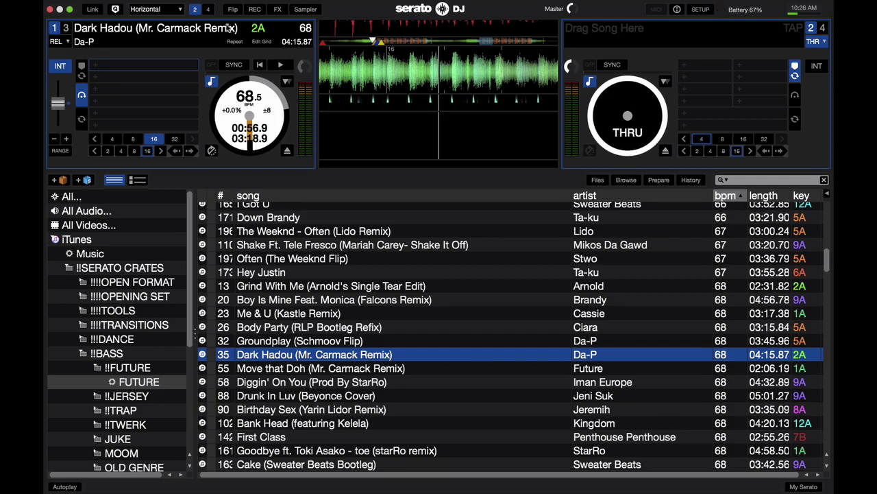
pyautogui.click(82, 66)
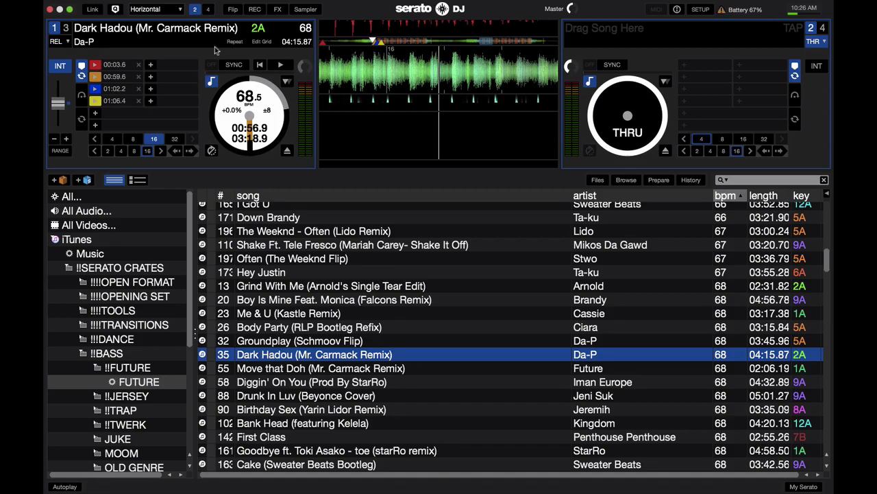
pyautogui.click(255, 10)
pyautogui.click(233, 9)
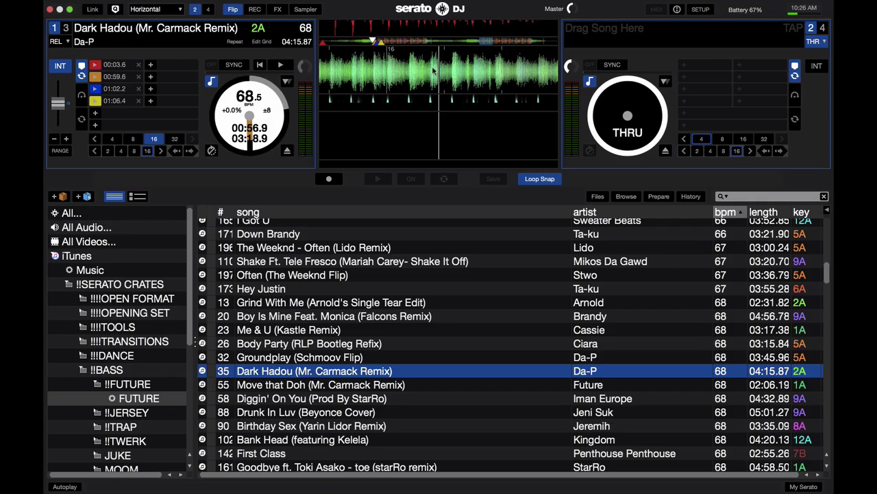
# Step: Move deck 1 to the cue point at 00:59.6 and arm Flip recording
pyautogui.press('1')
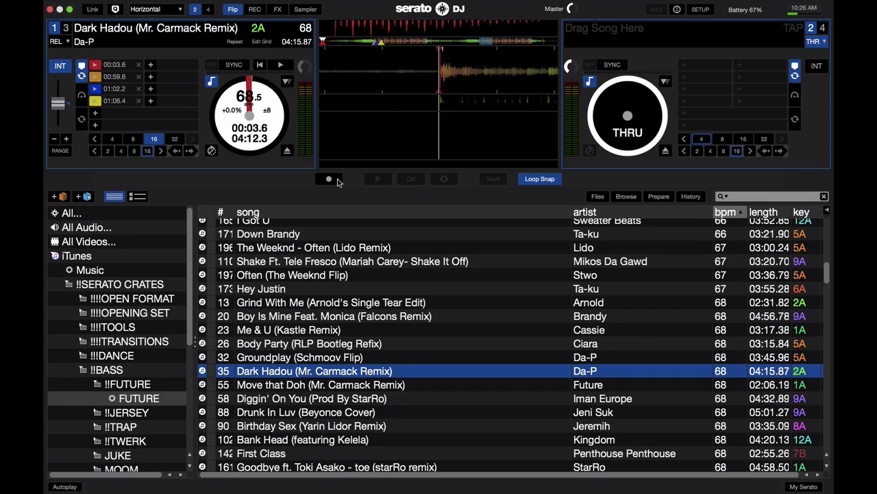
pyautogui.press('2')
pyautogui.click(336, 180)
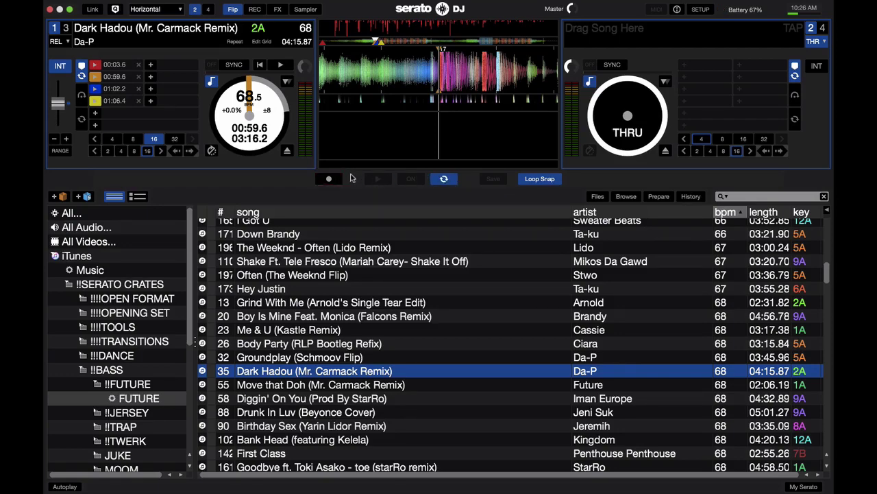
# Step: Record a Flip on deck 1 by playing it, retriggering the second cue point repeatedly and jumping to the fourth, and end the recording
pyautogui.press('w')
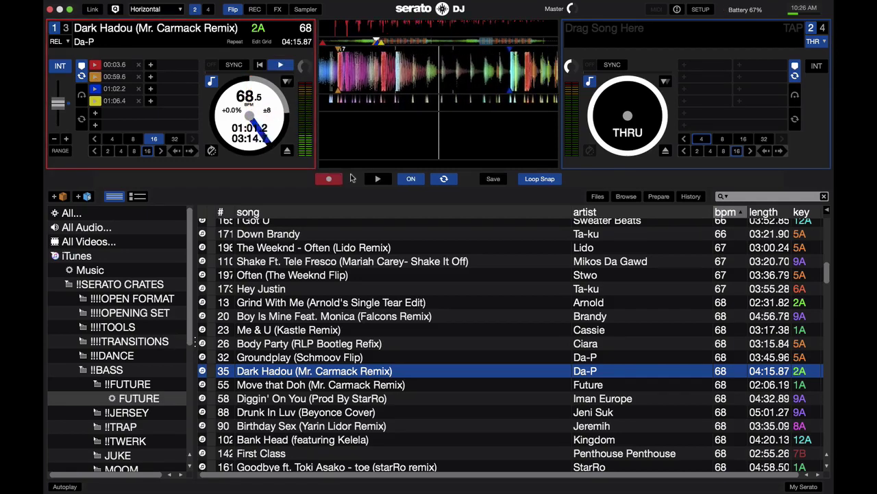
pyautogui.press('2')
pyautogui.press('2')
pyautogui.press('2')
pyautogui.press('2')
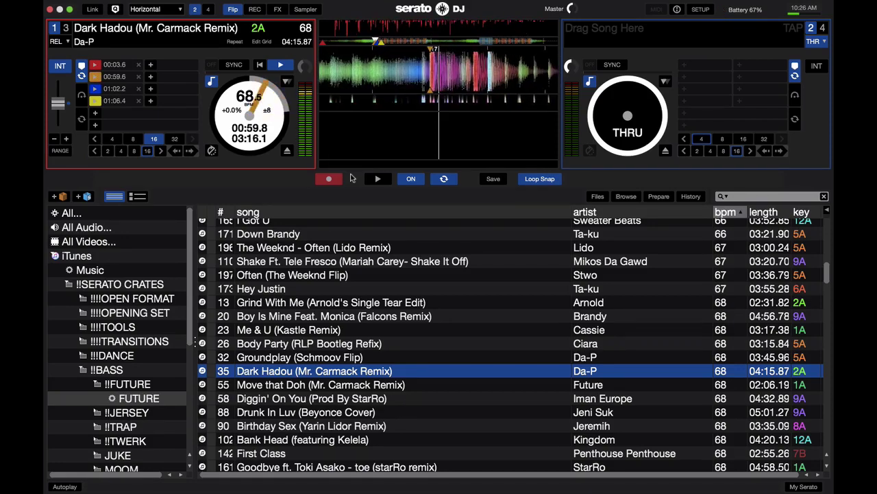
pyautogui.press('2')
pyautogui.press('2')
pyautogui.press('2')
pyautogui.press('4')
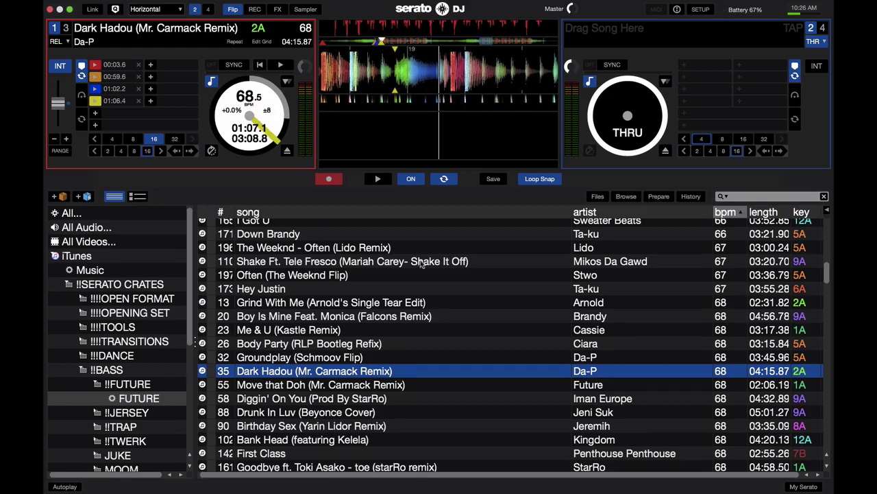
pyautogui.click(329, 179)
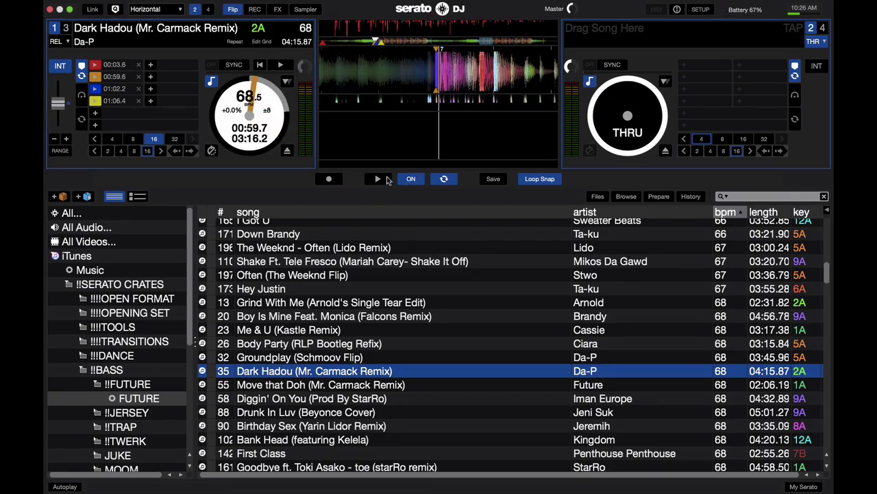
# Step: Play back the recorded Flip, switch it off and save it in deck 1's first Flip slot
pyautogui.click(379, 178)
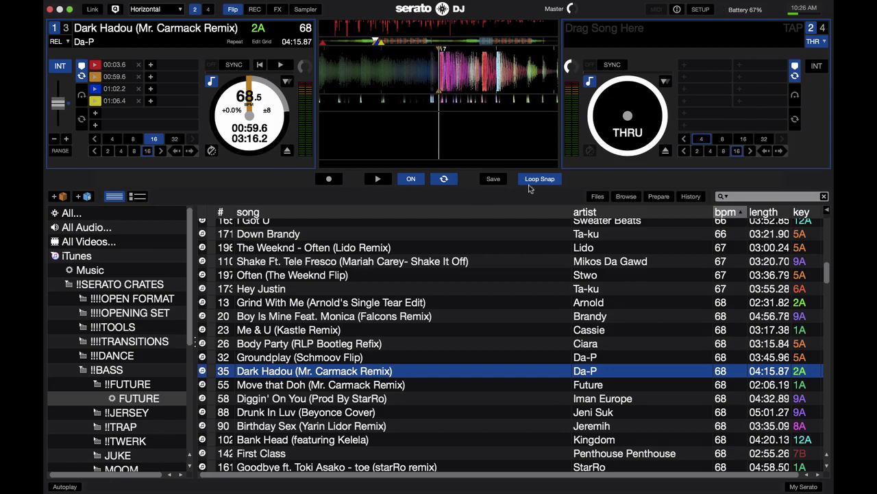
pyautogui.click(419, 183)
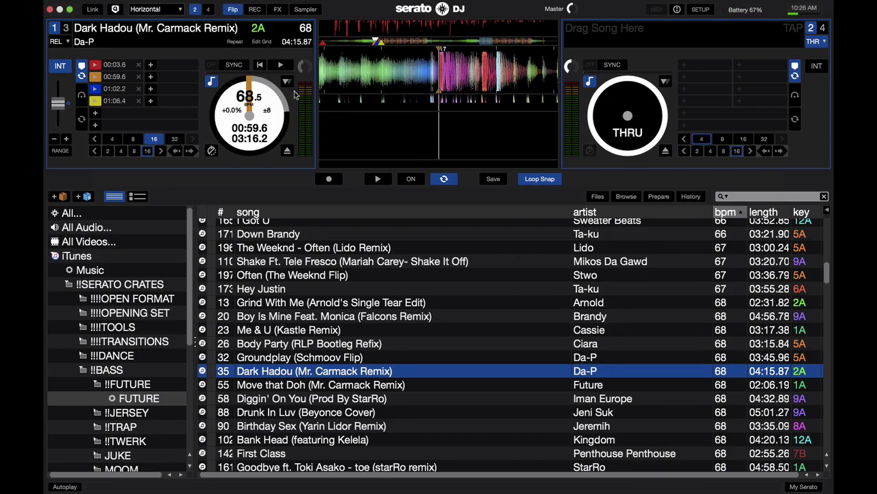
pyautogui.click(83, 95)
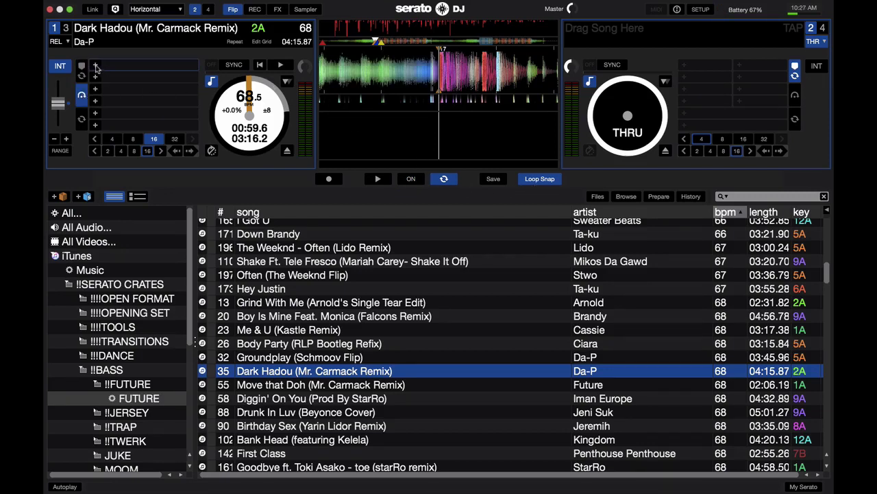
pyautogui.click(96, 66)
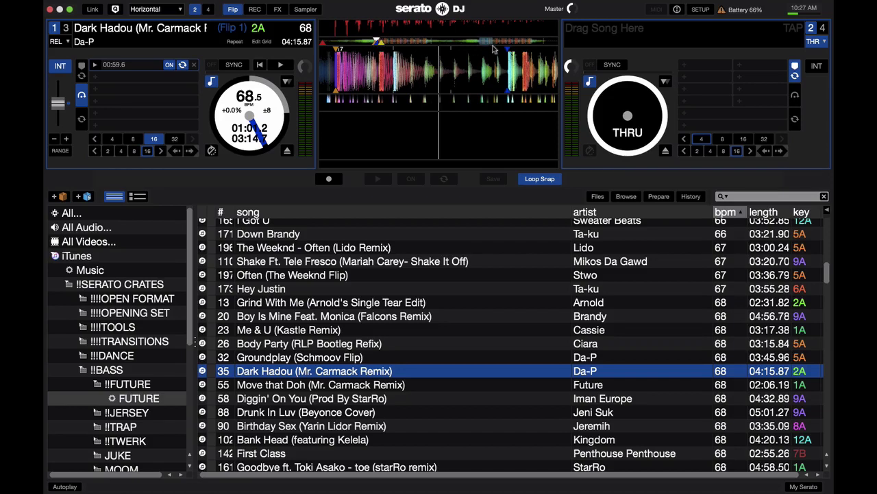
# Step: Delete the saved Flip from deck 1 and return to the combined cue and loop view
pyautogui.click(194, 65)
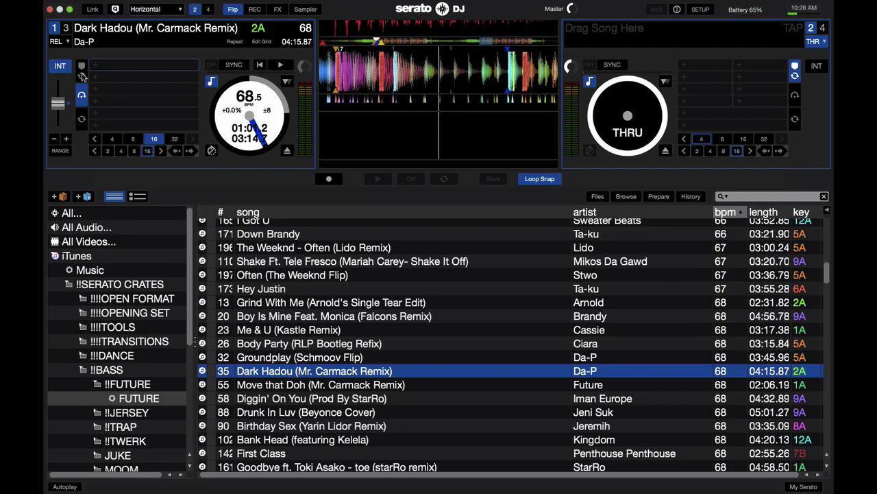
pyautogui.click(81, 74)
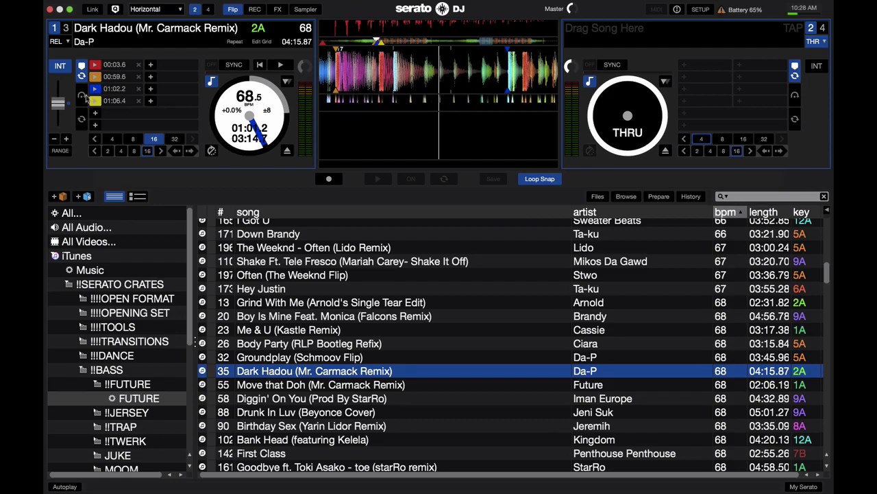
# Step: Try deck 1's tempo slider at about +1.3%, reset it to 0% and cycle through the pitch range options
pyautogui.moveTo(58, 105)
pyautogui.mouseDown()
pyautogui.moveTo(57, 95)
pyautogui.moveTo(58, 120)
pyautogui.moveTo(58, 109)
pyautogui.mouseUp()
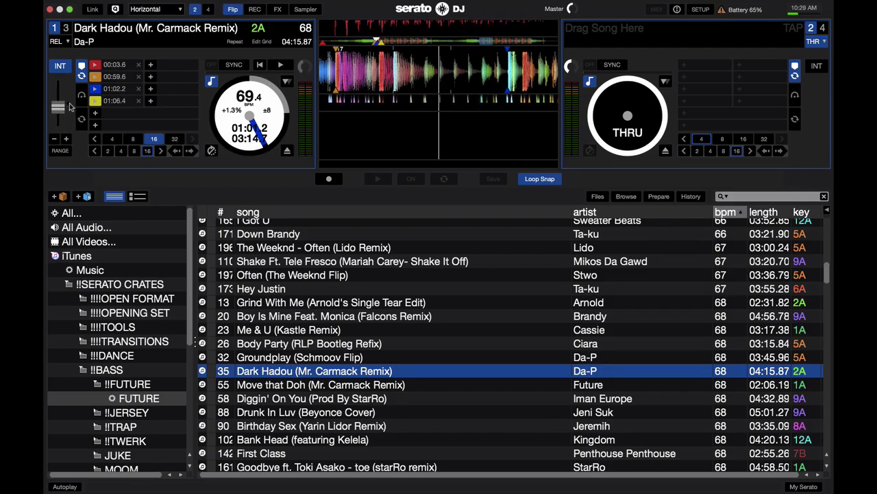
pyautogui.click(69, 104)
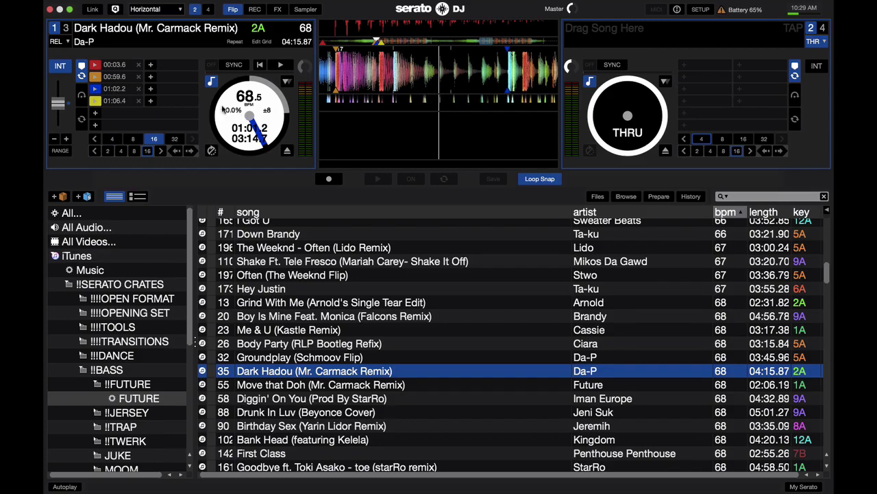
pyautogui.moveTo(59, 106)
pyautogui.mouseDown()
pyautogui.moveTo(59, 128)
pyautogui.moveTo(59, 89)
pyautogui.moveTo(52, 109)
pyautogui.mouseUp()
pyautogui.click(60, 151)
pyautogui.click(60, 151)
pyautogui.click(60, 150)
# Step: Play deck 1 from the start of the track, jump to the cue point at 00:59.6 and stop playback
pyautogui.click(278, 64)
pyautogui.click(260, 64)
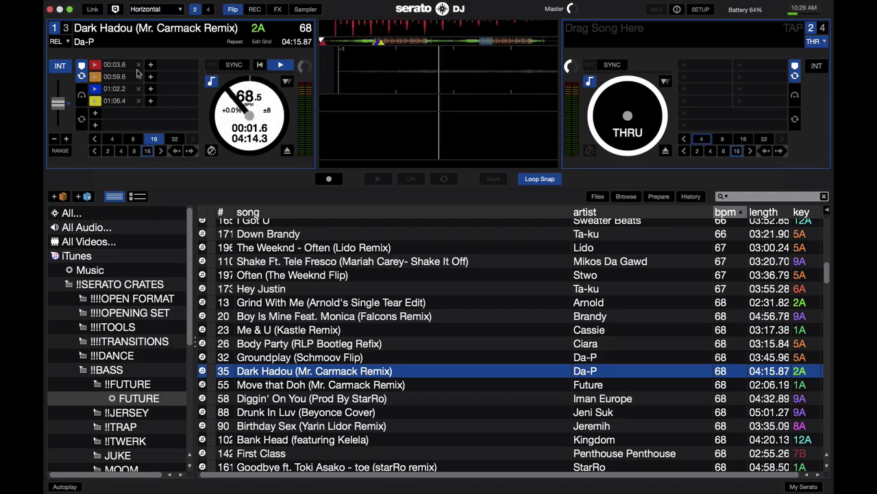
pyautogui.click(94, 76)
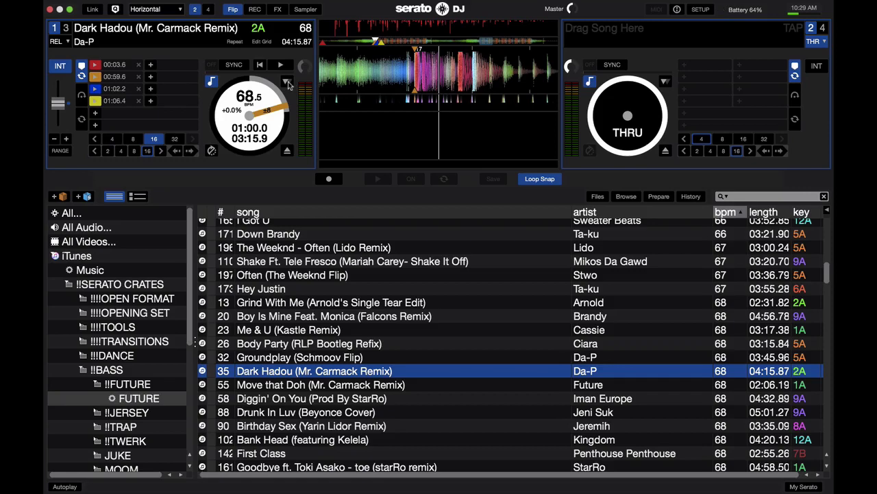
# Step: Try deck 1's keylock and internal mode, play the track at varied tempos and stop it at about 69.7 BPM
pyautogui.click(212, 80)
pyautogui.click(60, 66)
pyautogui.click(60, 66)
pyautogui.press('w')
pyautogui.moveTo(58, 103); pyautogui.dragTo(66, 24)
pyautogui.moveTo(59, 81); pyautogui.dragTo(58, 111)
pyautogui.press('w')
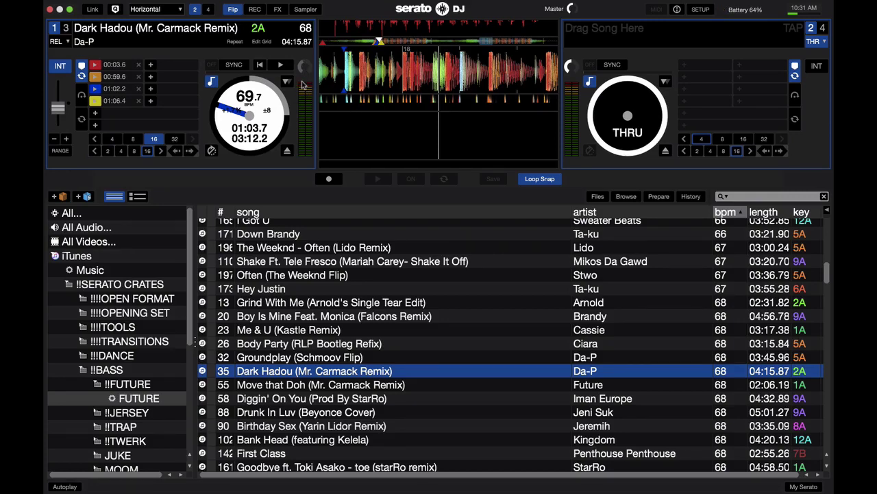
# Step: Hide the Flip controls and load "Move that Doh (Mr. Carmack Remix)" onto deck 2 in Relative mode
pyautogui.click(237, 11)
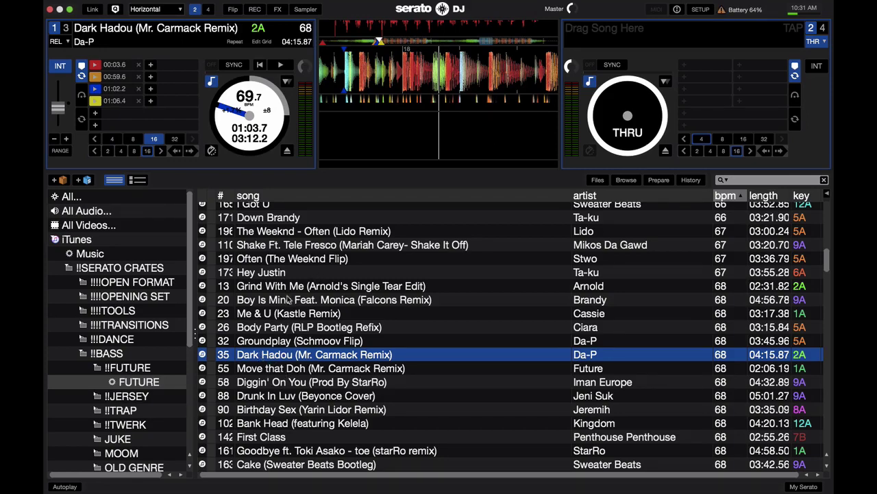
pyautogui.click(278, 370)
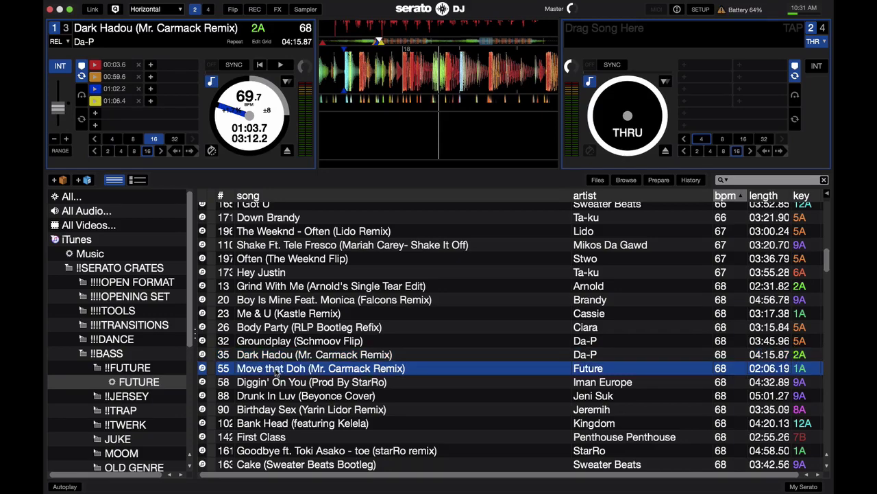
pyautogui.hotkey('shift', 'Right')
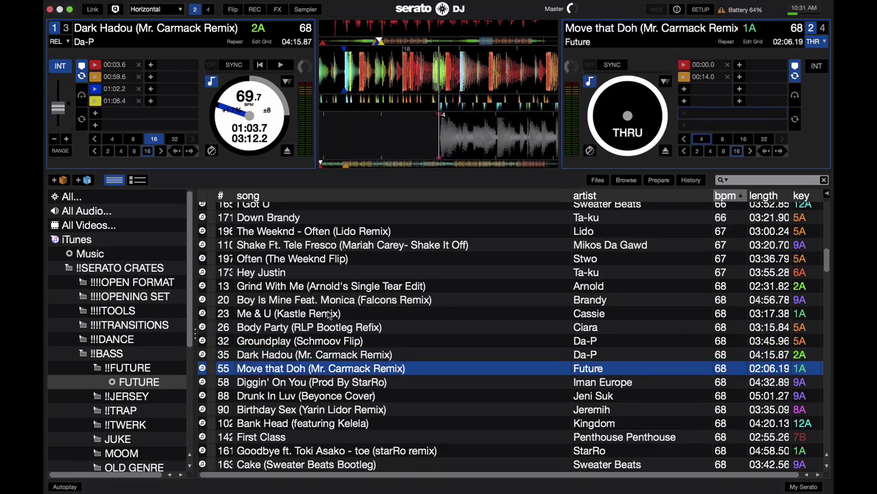
pyautogui.click(821, 43)
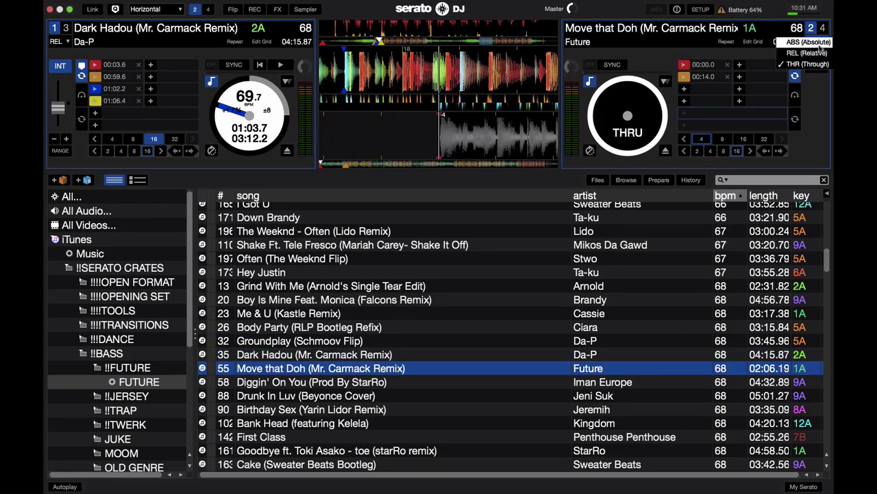
pyautogui.click(819, 64)
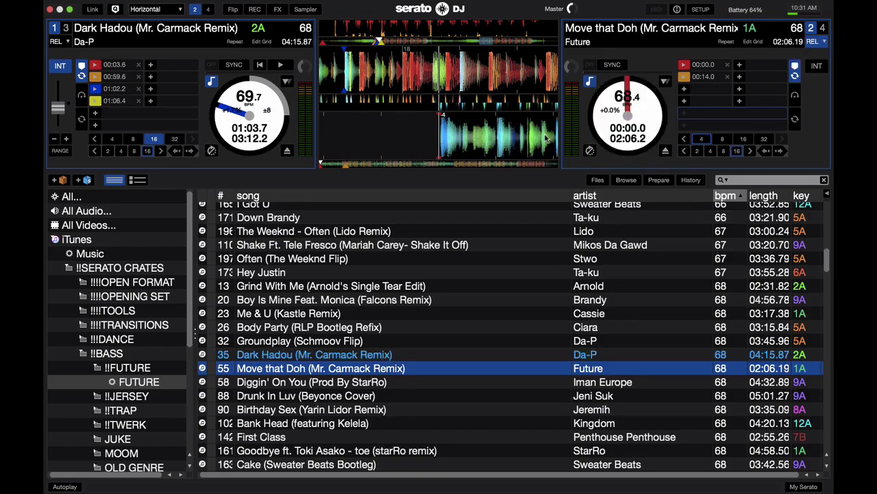
# Step: Switch deck 2 to internal mode and move its playhead to the cue point at 00:14.0
pyautogui.click(343, 163)
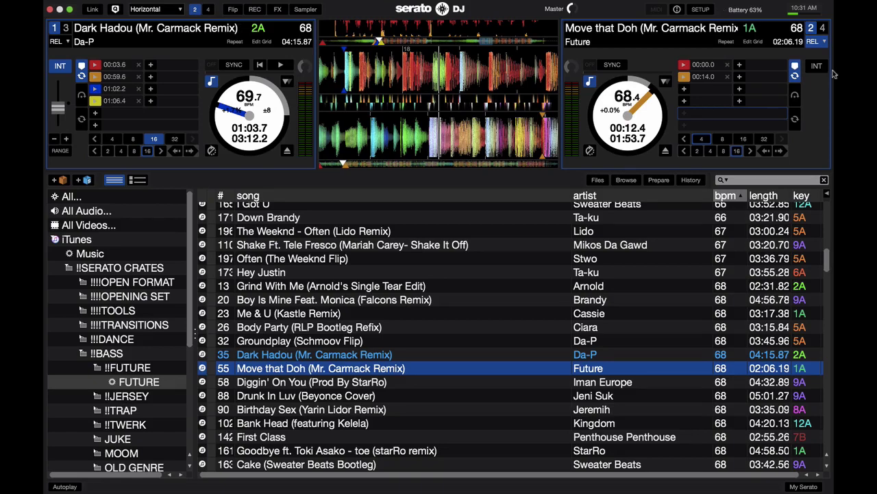
pyautogui.click(817, 66)
pyautogui.moveTo(520, 130); pyautogui.dragTo(344, 58)
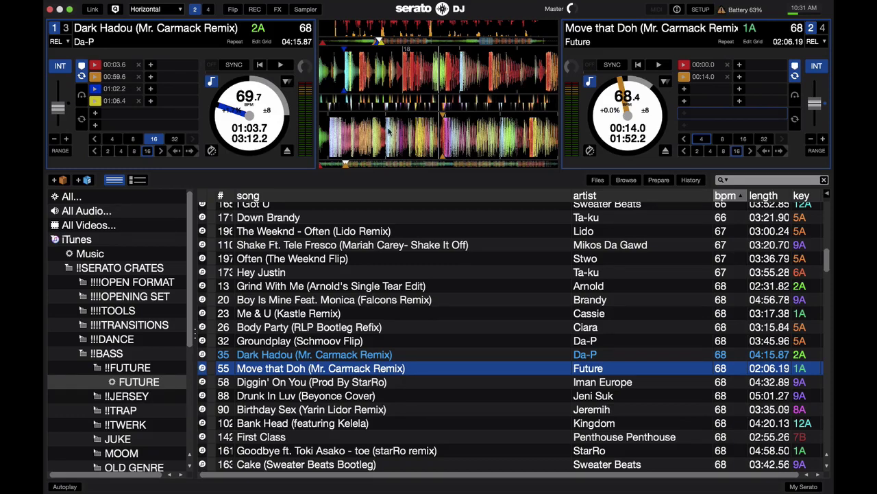
# Step: Try the Vertical deck layout and switch back to Horizontal
pyautogui.click(159, 10)
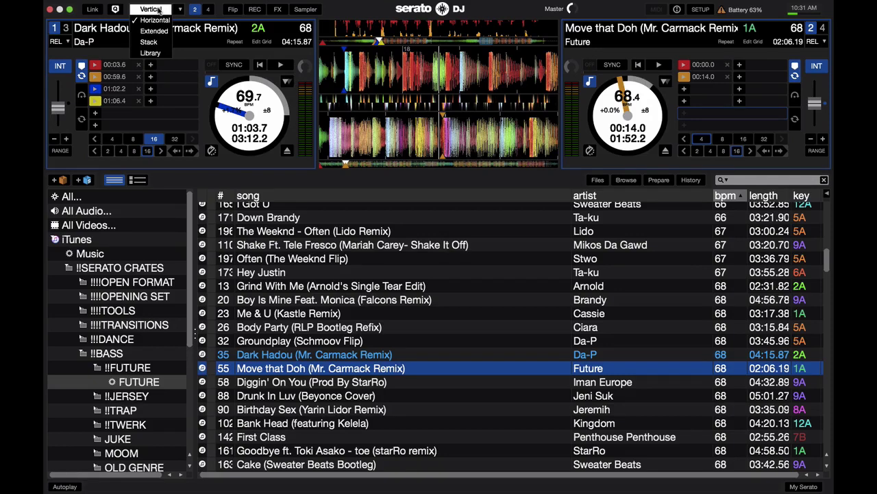
pyautogui.click(160, 9)
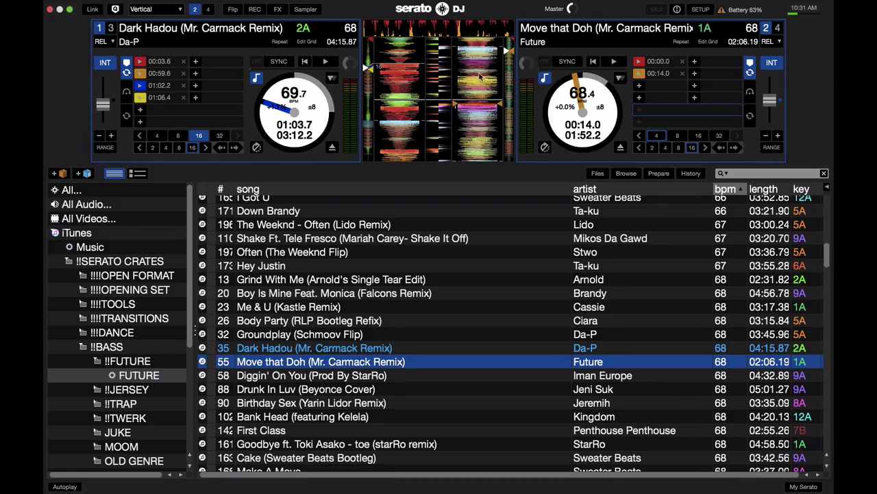
pyautogui.click(135, 8)
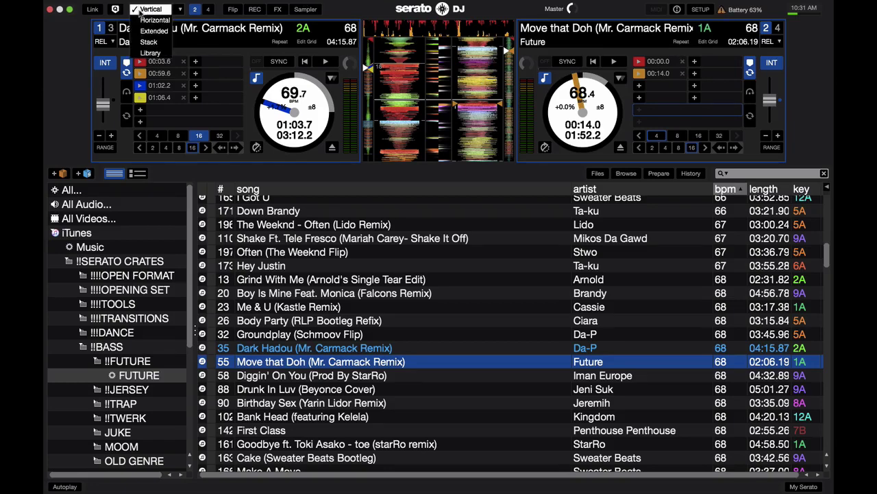
pyautogui.click(146, 20)
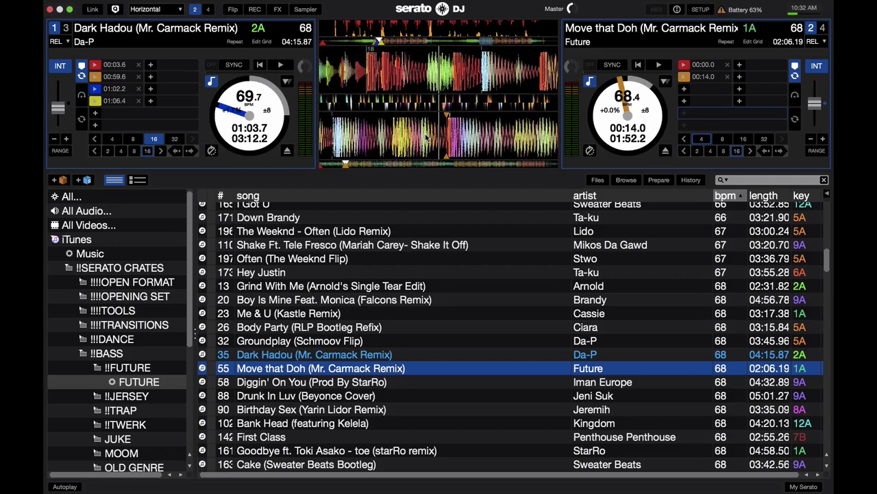
# Step: Examine both decks' waveforms side by side at closer and wider zoom levels
pyautogui.scroll(2, 426, 138)
pyautogui.scroll(2, 426, 137)
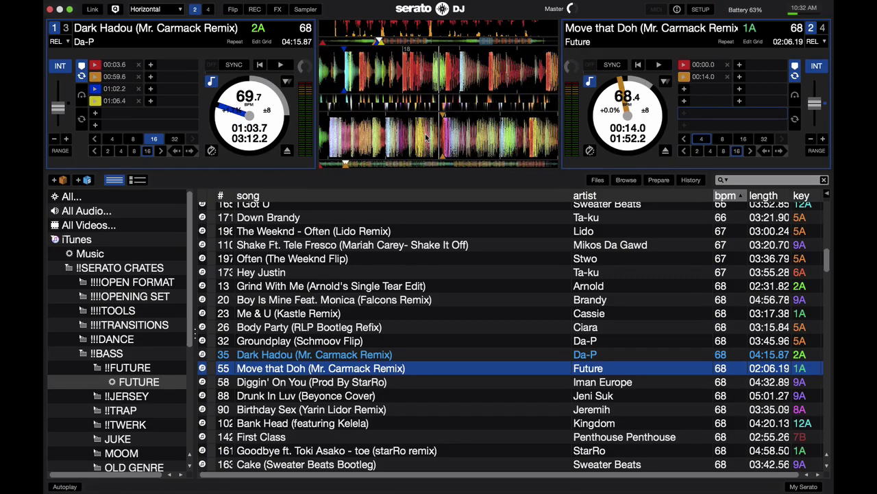
pyautogui.scroll(-3, 425, 138)
pyautogui.scroll(3, 425, 138)
pyautogui.scroll(-1, 425, 137)
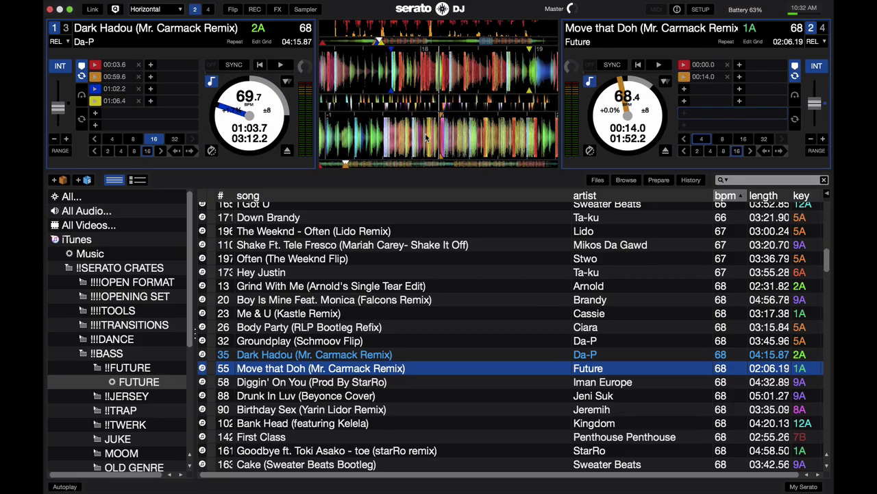
pyautogui.scroll(1, 426, 137)
pyautogui.scroll(1, 426, 137)
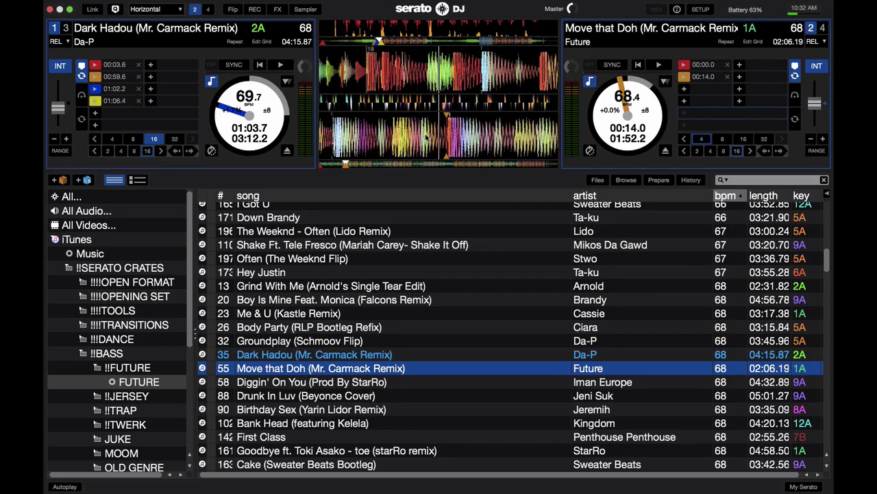
pyautogui.scroll(-1, 426, 137)
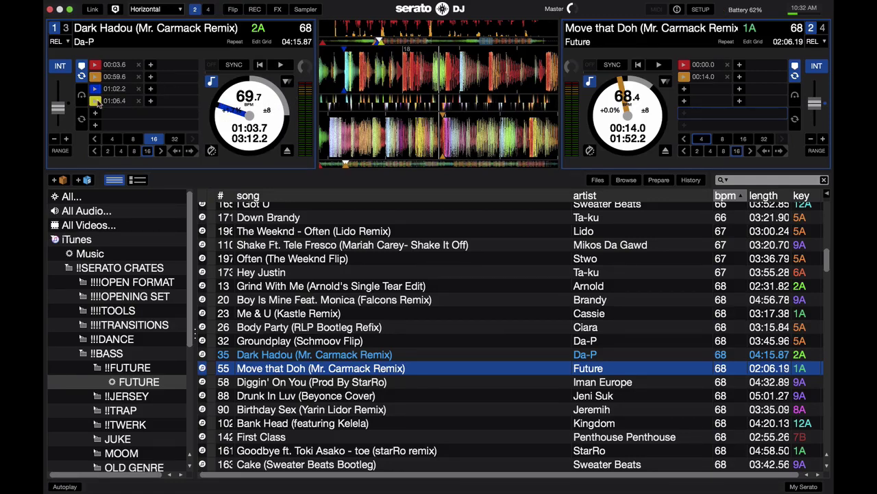
# Step: Scrub deck 1's waveform, jump to its cue points at 00:03.6 and 00:59.6, and start deck 1's playback
pyautogui.moveTo(426, 42); pyautogui.dragTo(379, 41)
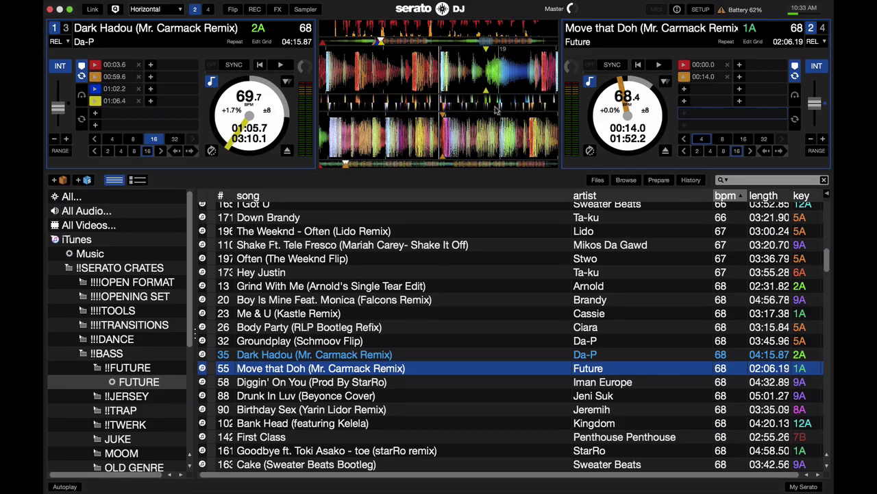
pyautogui.click(96, 65)
pyautogui.click(96, 76)
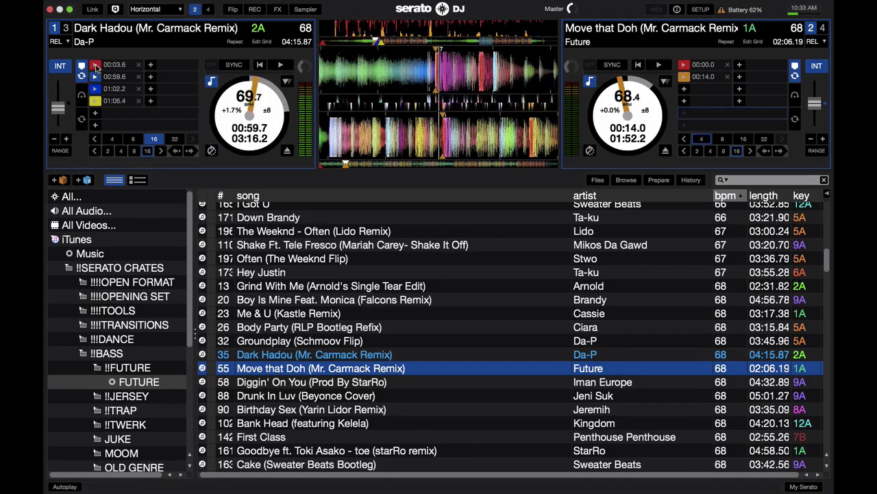
pyautogui.press('space')
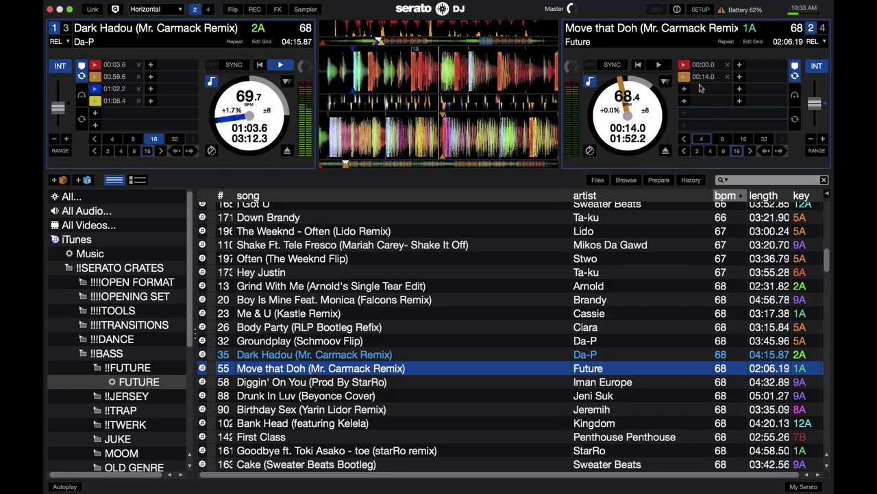
# Step: Play deck 2 from its 00:00.0 cue point alongside deck 1, and stop both decks
pyautogui.click(684, 64)
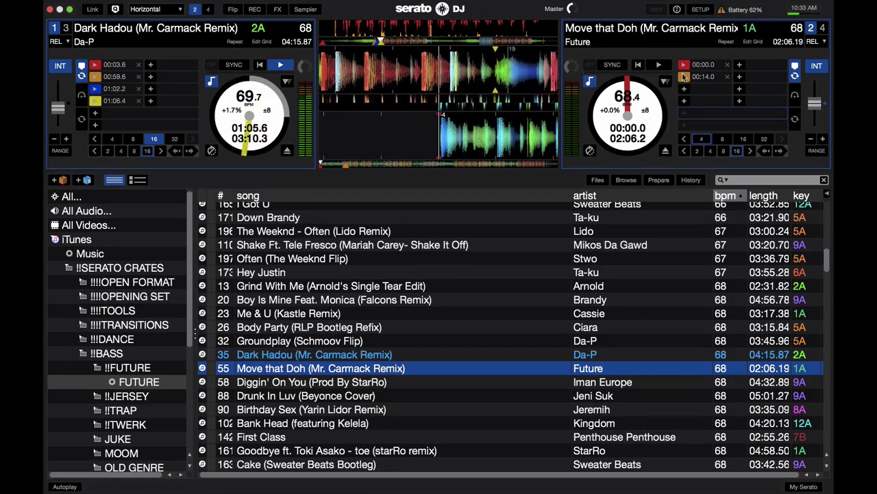
pyautogui.click(684, 66)
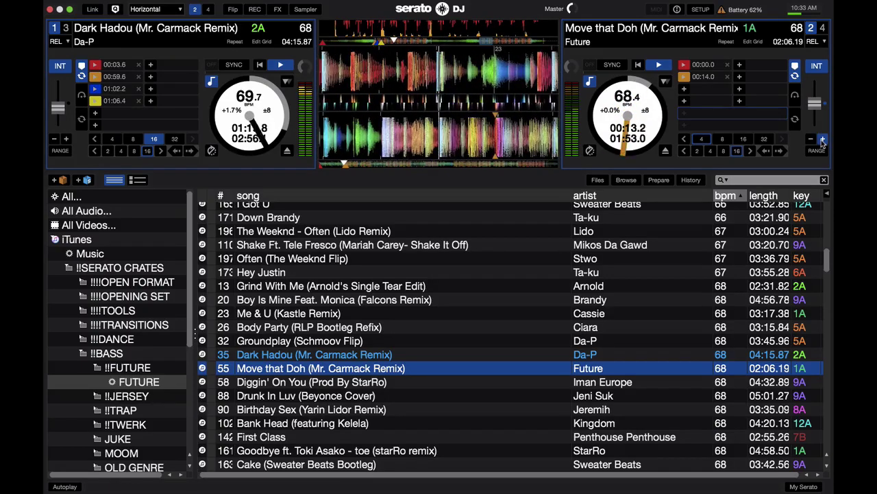
pyautogui.press('s')
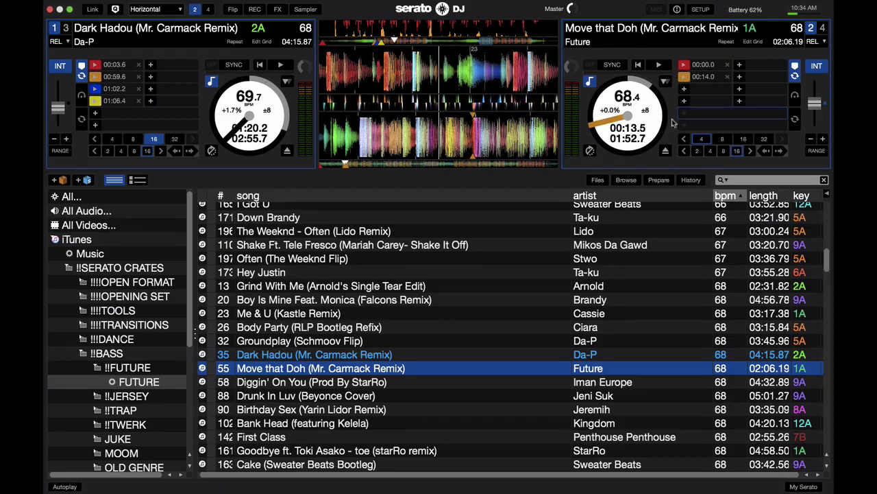
# Step: Slow deck 2's tempo to -5.8%, play it together with deck 1 to hear the mismatched beats, and stop both decks
pyautogui.moveTo(815, 104); pyautogui.dragTo(817, 92)
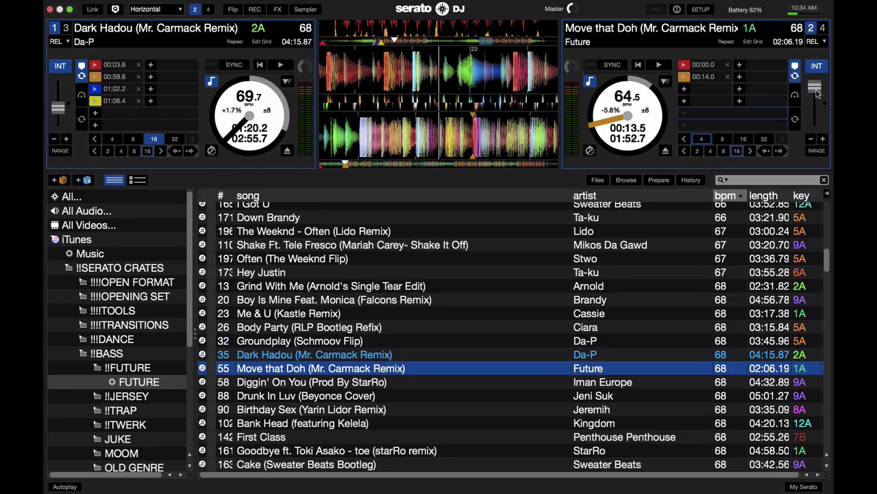
pyautogui.press('w')
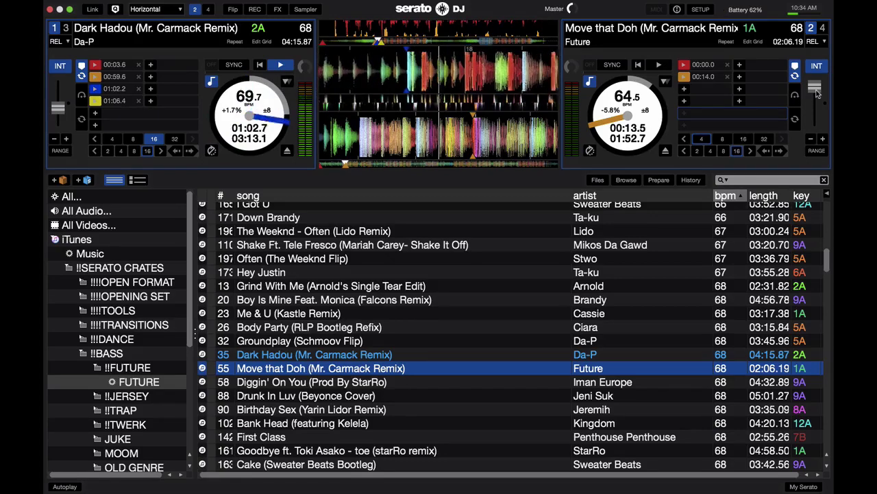
pyautogui.hotkey('shift', 'Right')
pyautogui.press('s')
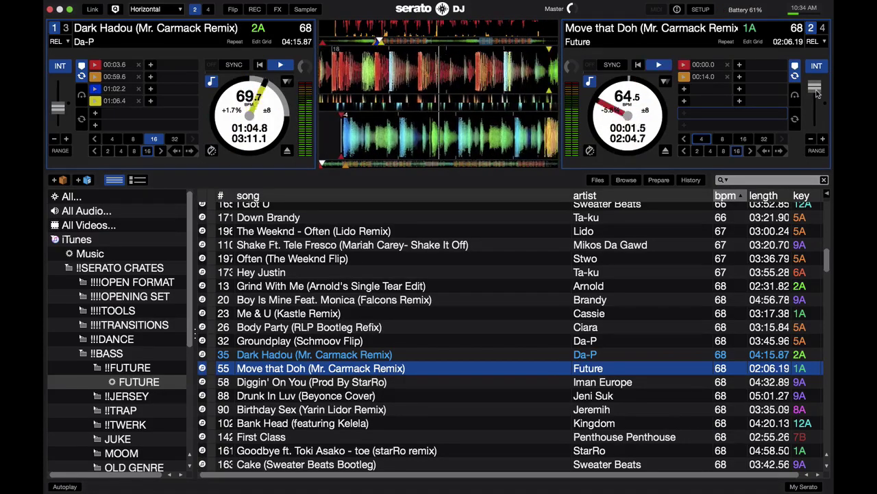
pyautogui.press('w')
pyautogui.press('s')
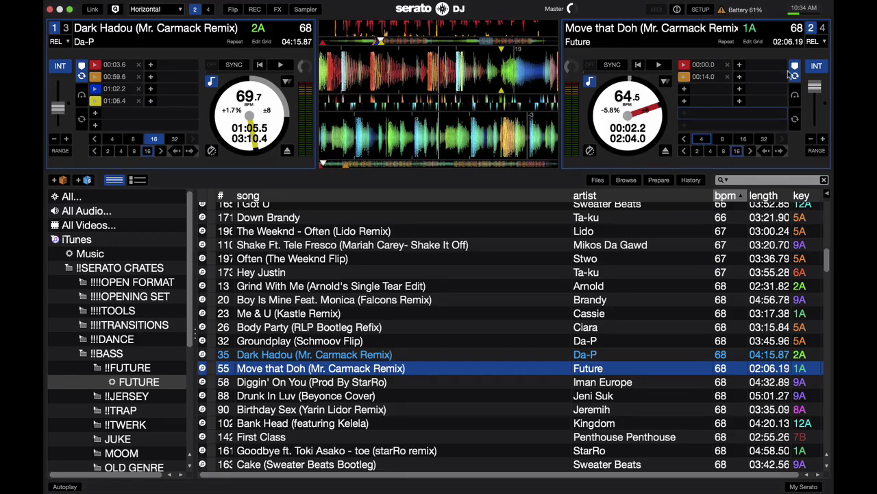
# Step: Raise deck 2's tempo to +0.8%
pyautogui.moveTo(812, 86); pyautogui.dragTo(814, 105)
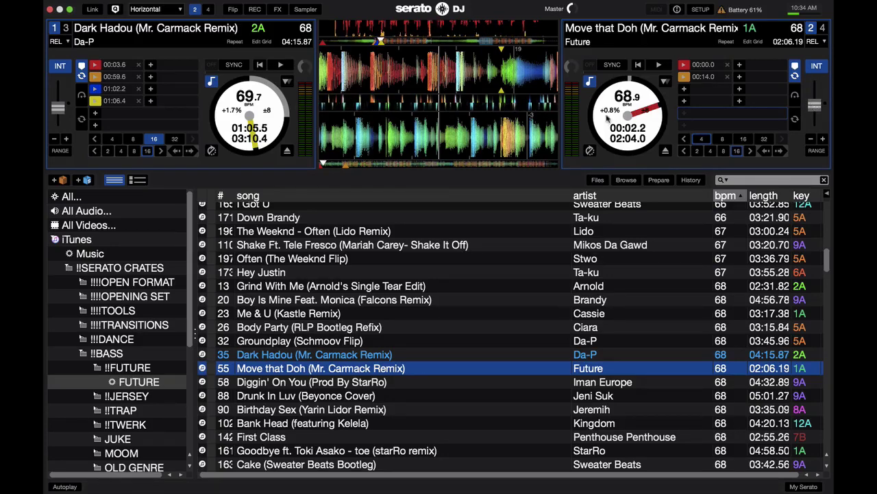